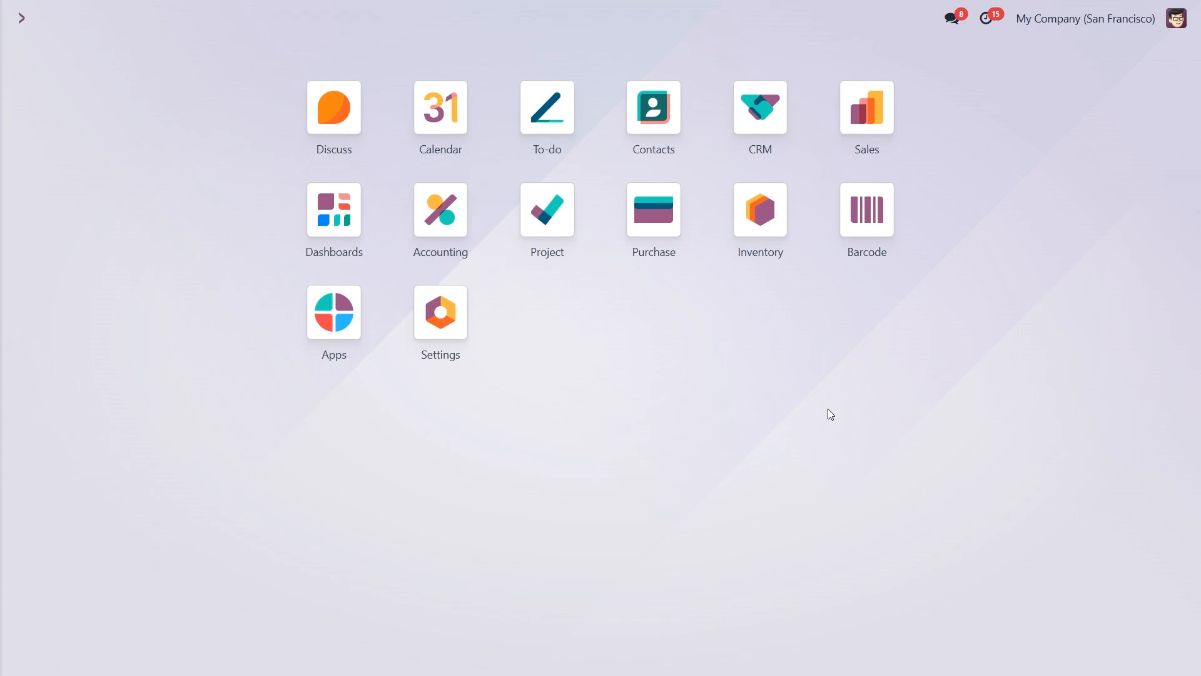
Open the Delivery Orders operation type from Inventory's Operations Types configuration.
left_click(760, 220)
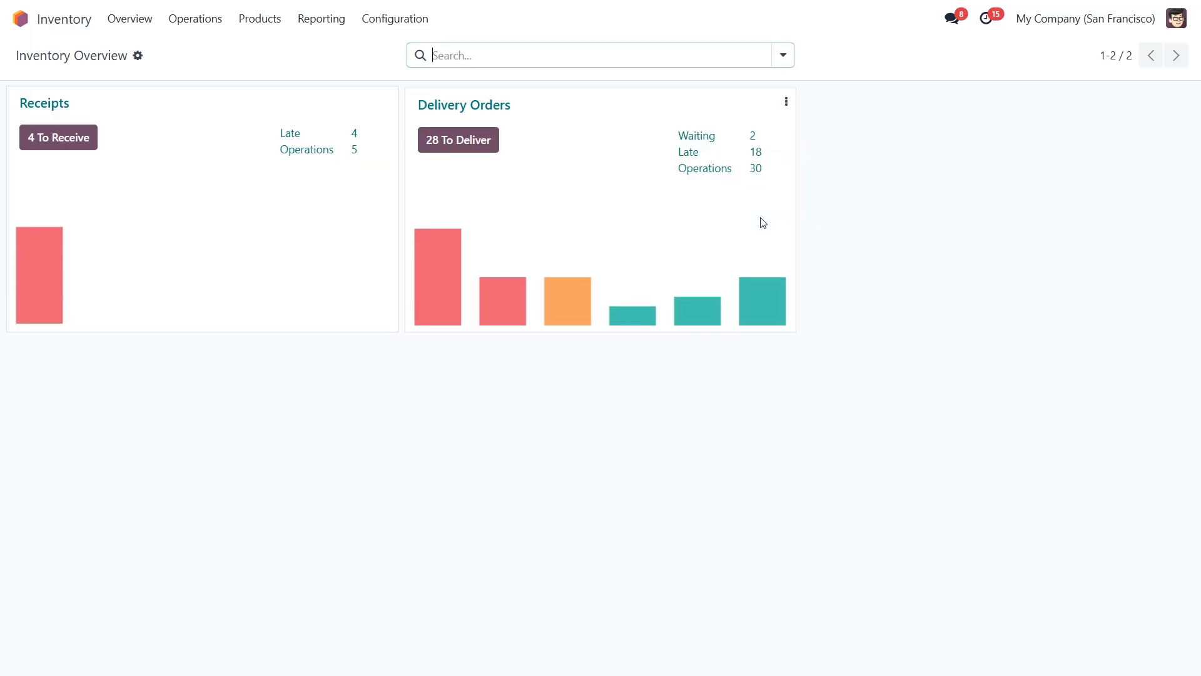
left_click(396, 21)
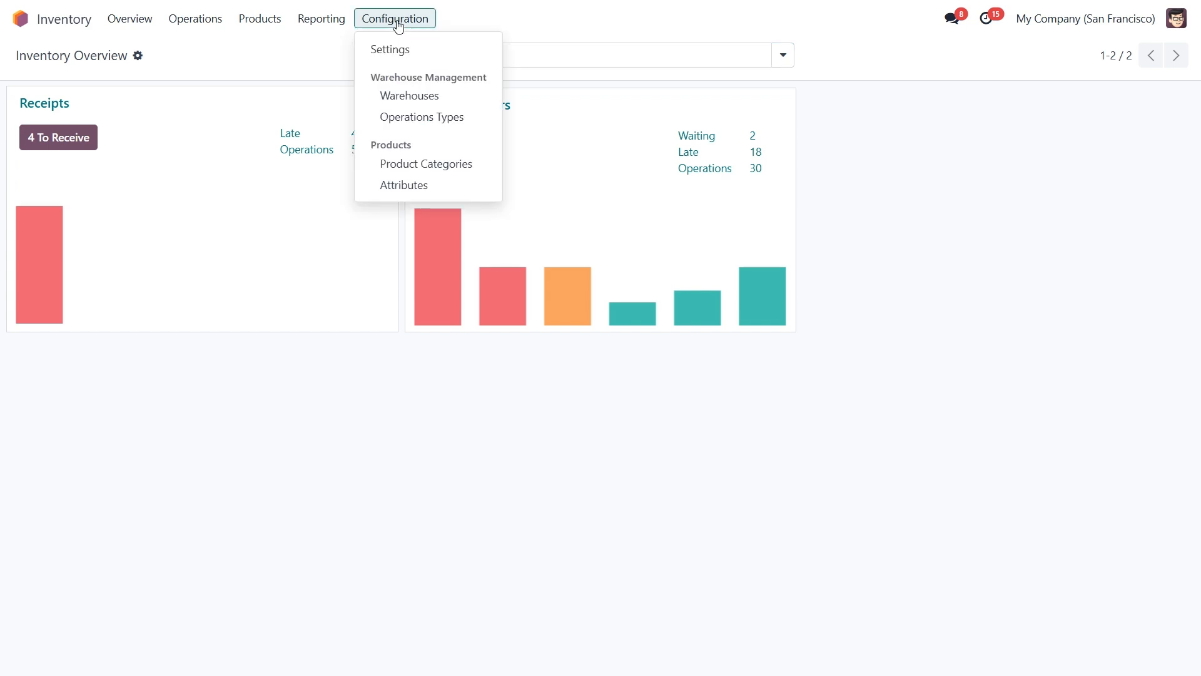
left_click(411, 119)
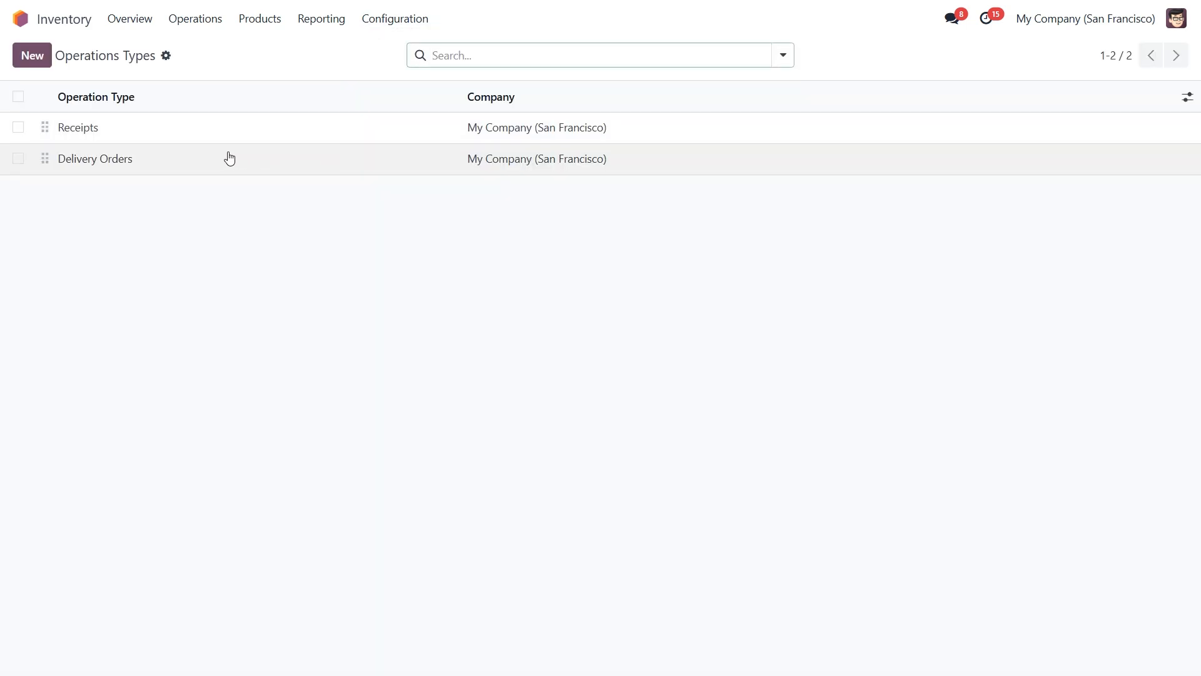
left_click(153, 158)
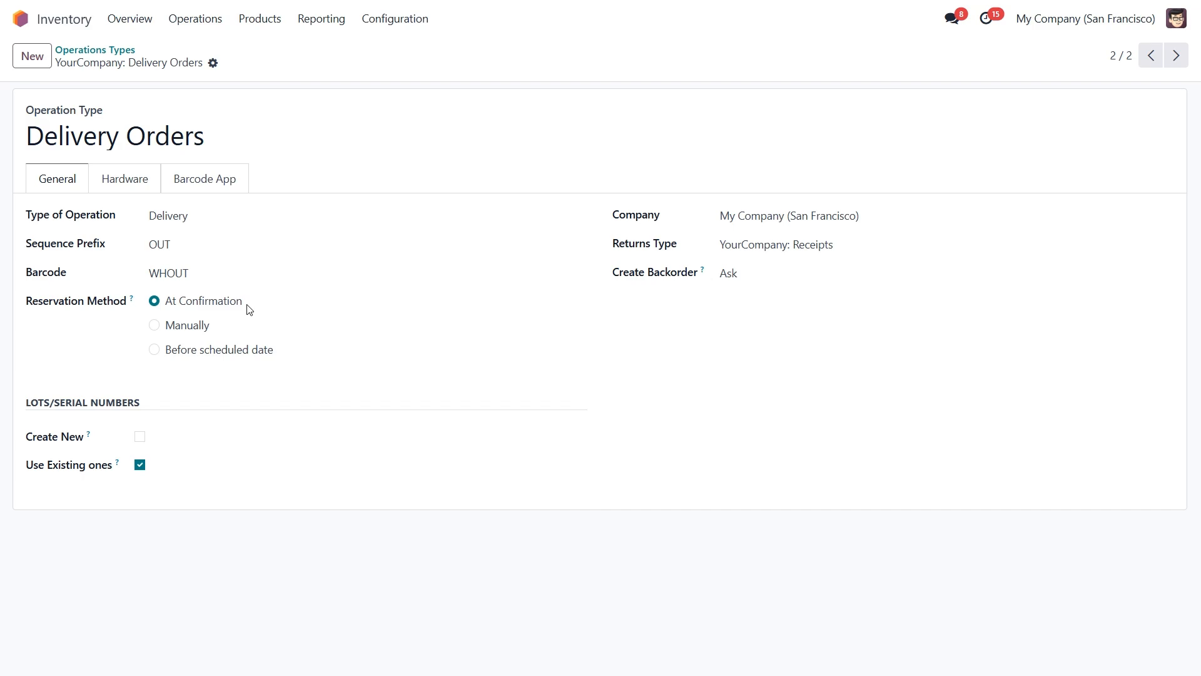
Start a new Sales quotation with Deco Addict as the customer.
left_click(22, 19)
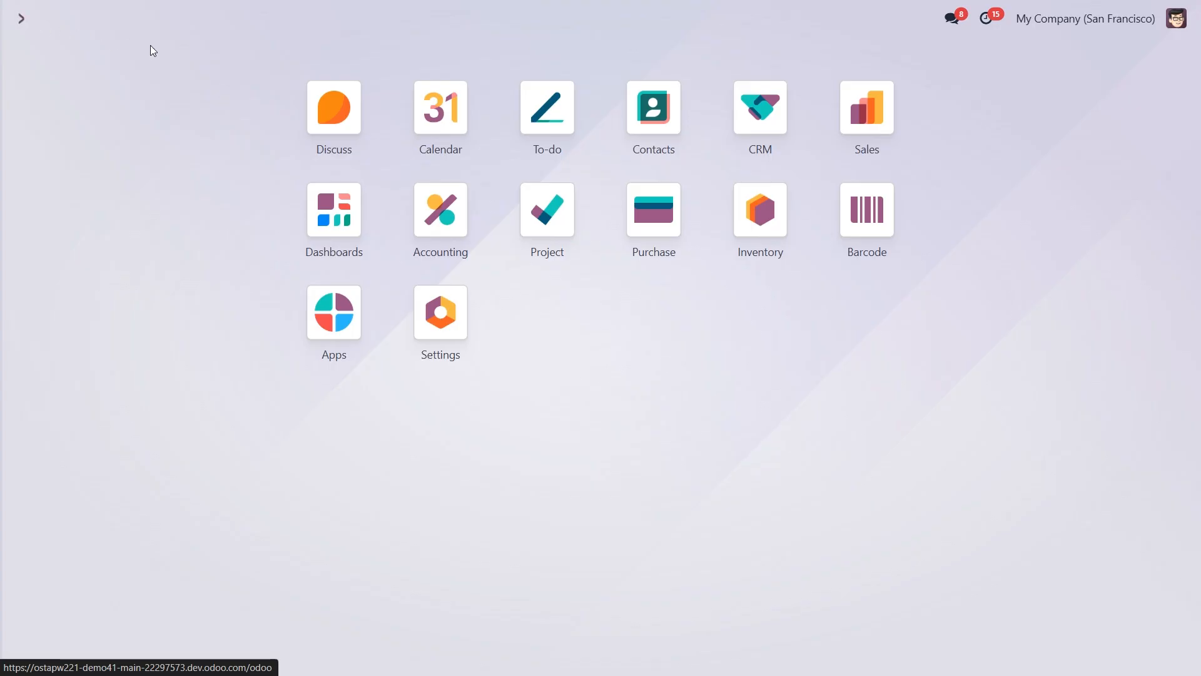
left_click(879, 114)
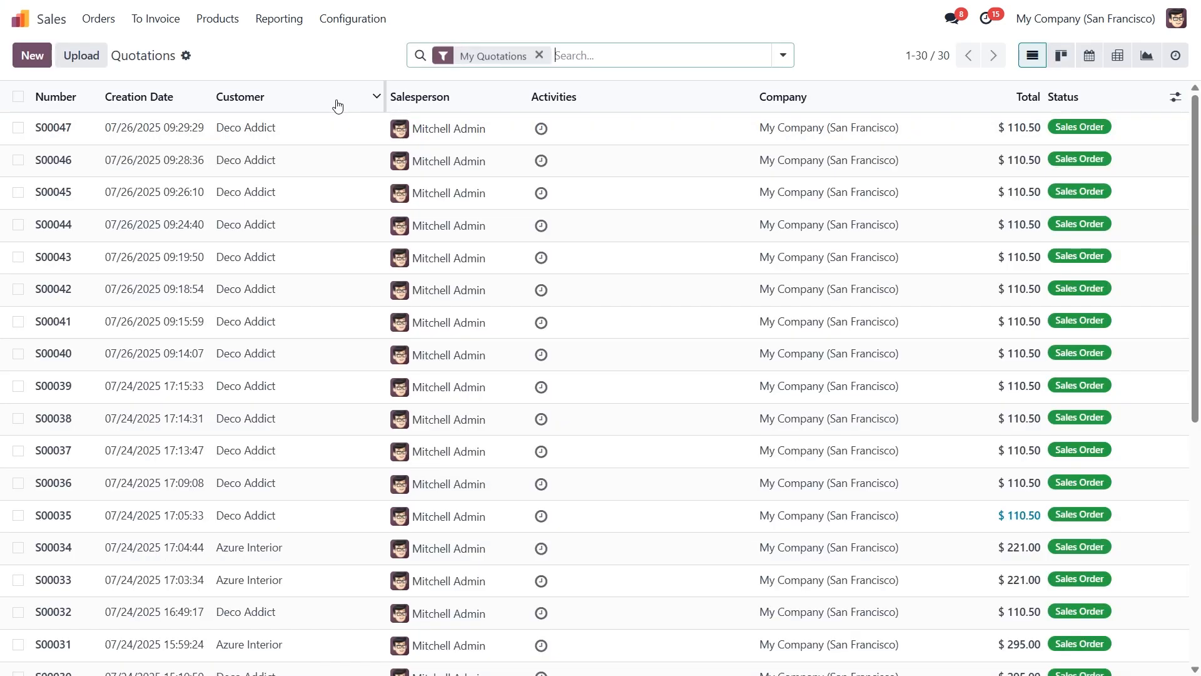
left_click(33, 56)
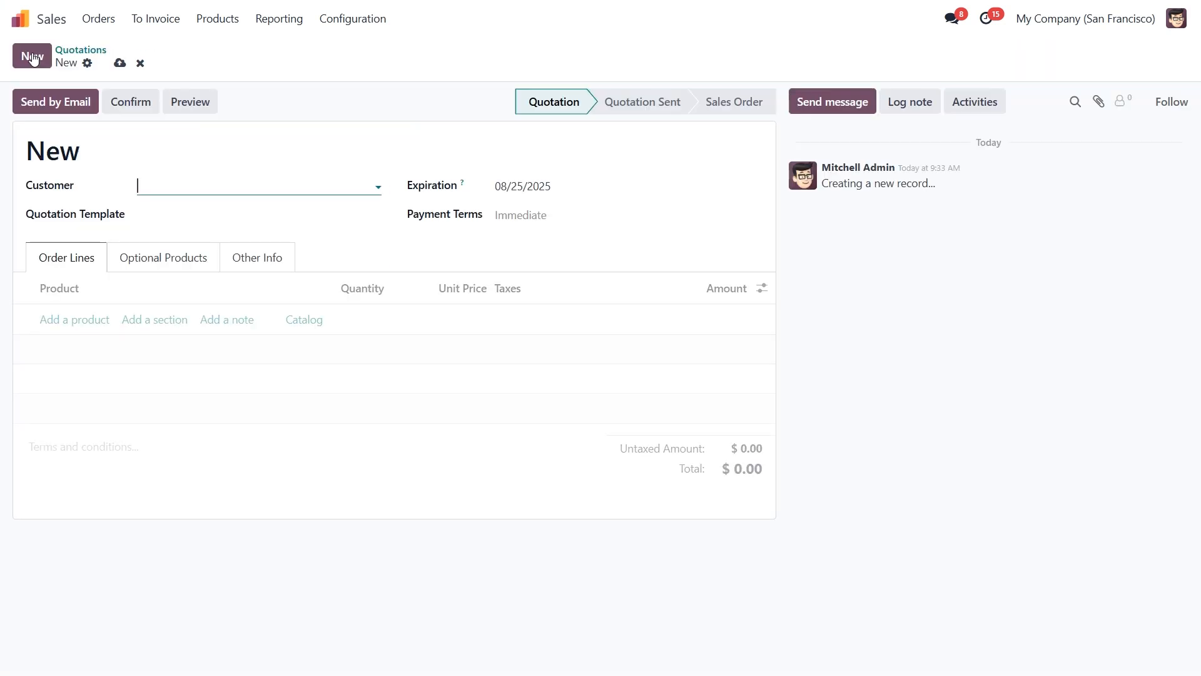
left_click(164, 191)
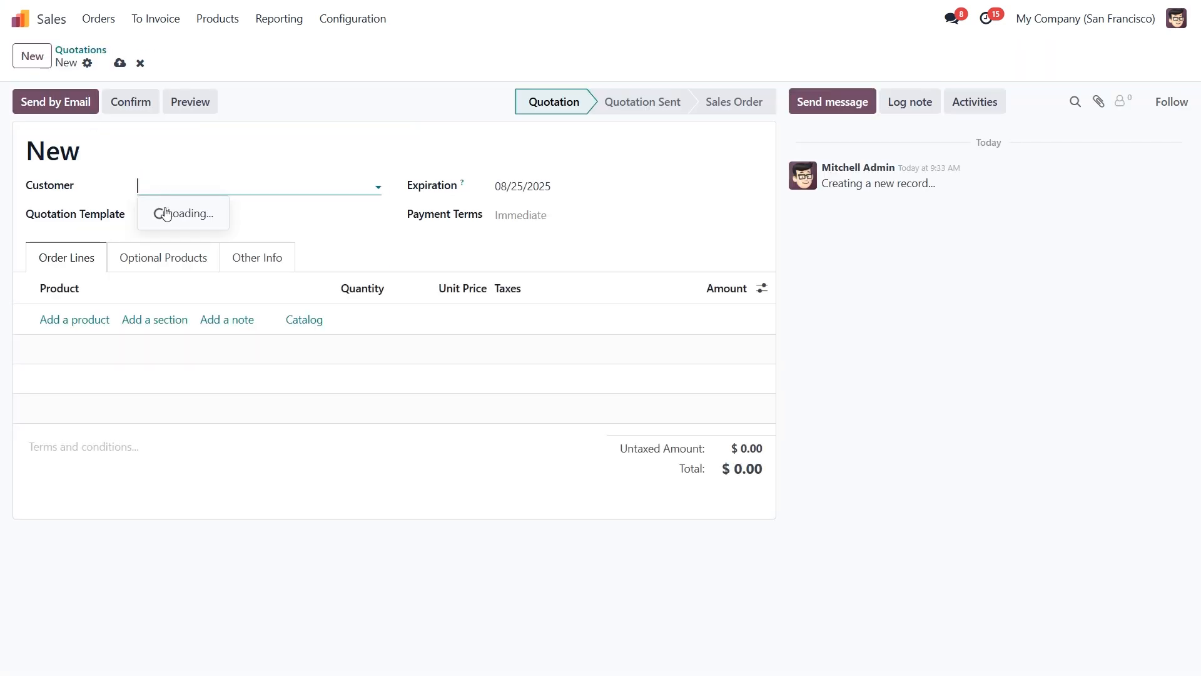
left_click(166, 210)
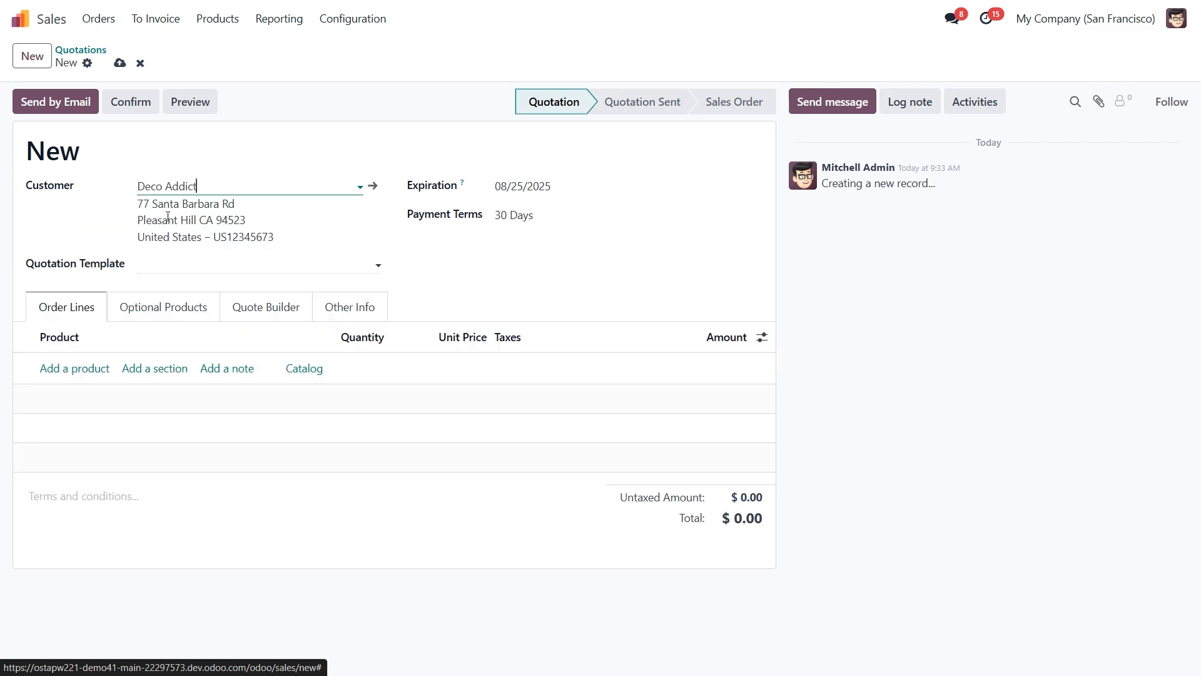
Add one Drawer, confirm the order as S00048, and check its reserved quantity.
left_click(76, 370)
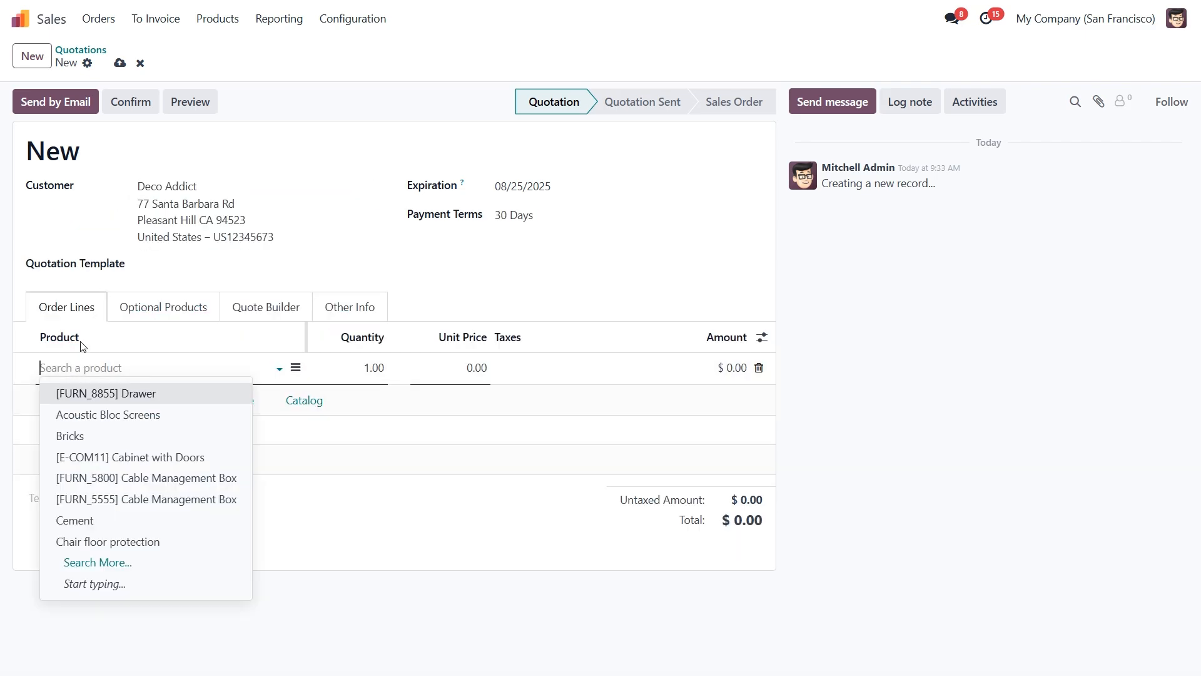
left_click(100, 394)
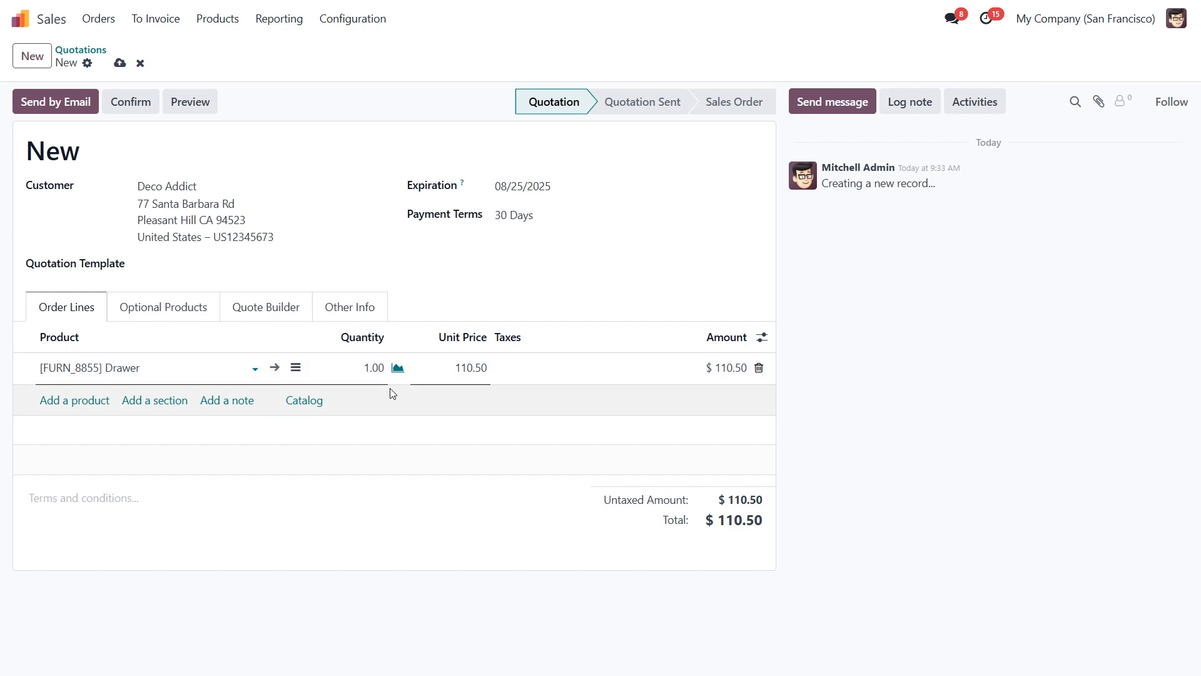
left_click(128, 102)
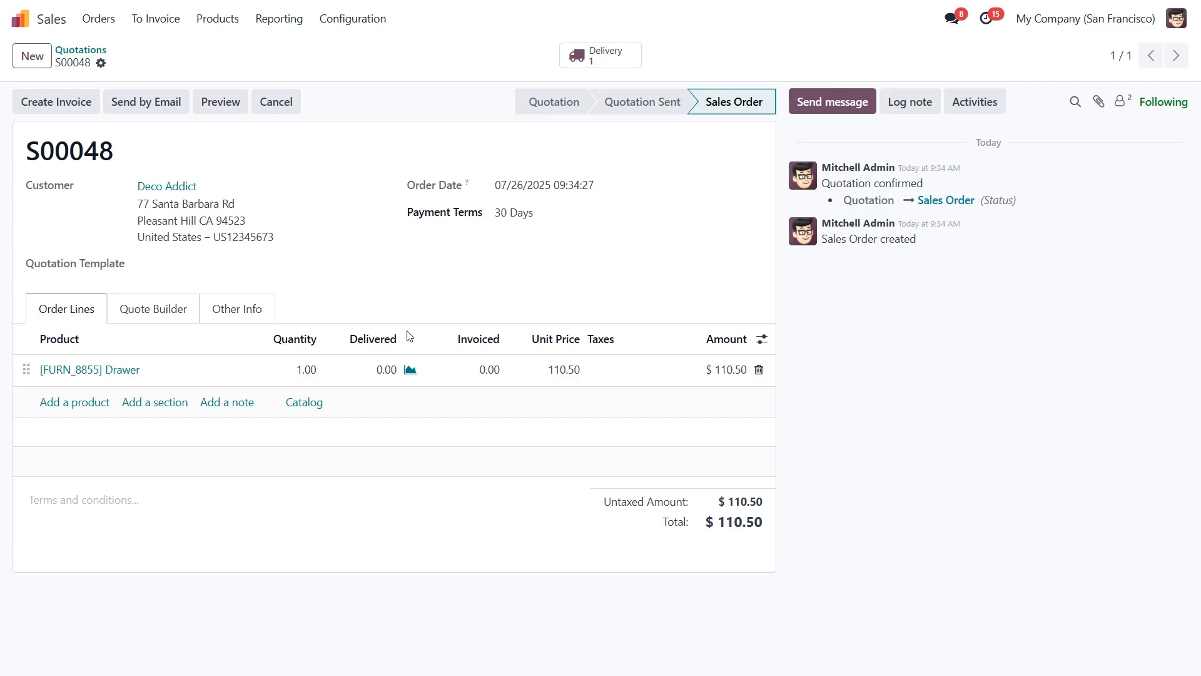
left_click(410, 371)
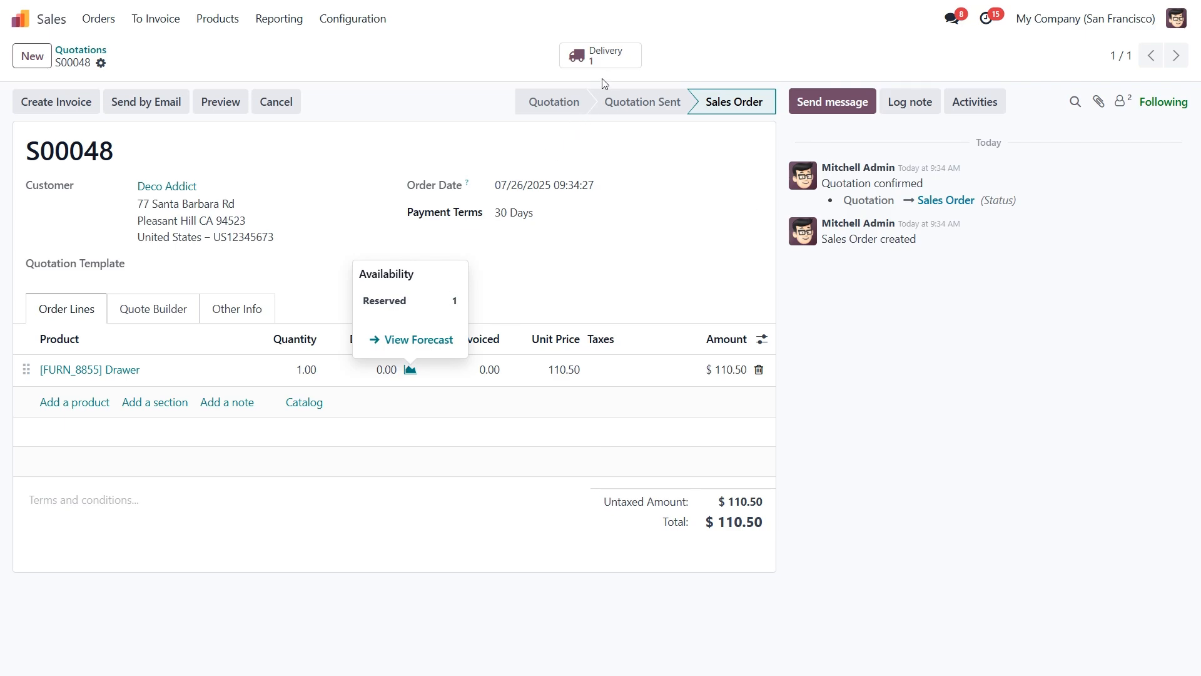
Open delivery WH/OUT/00035 from the Delivery smart button on S00048.
left_click(604, 57)
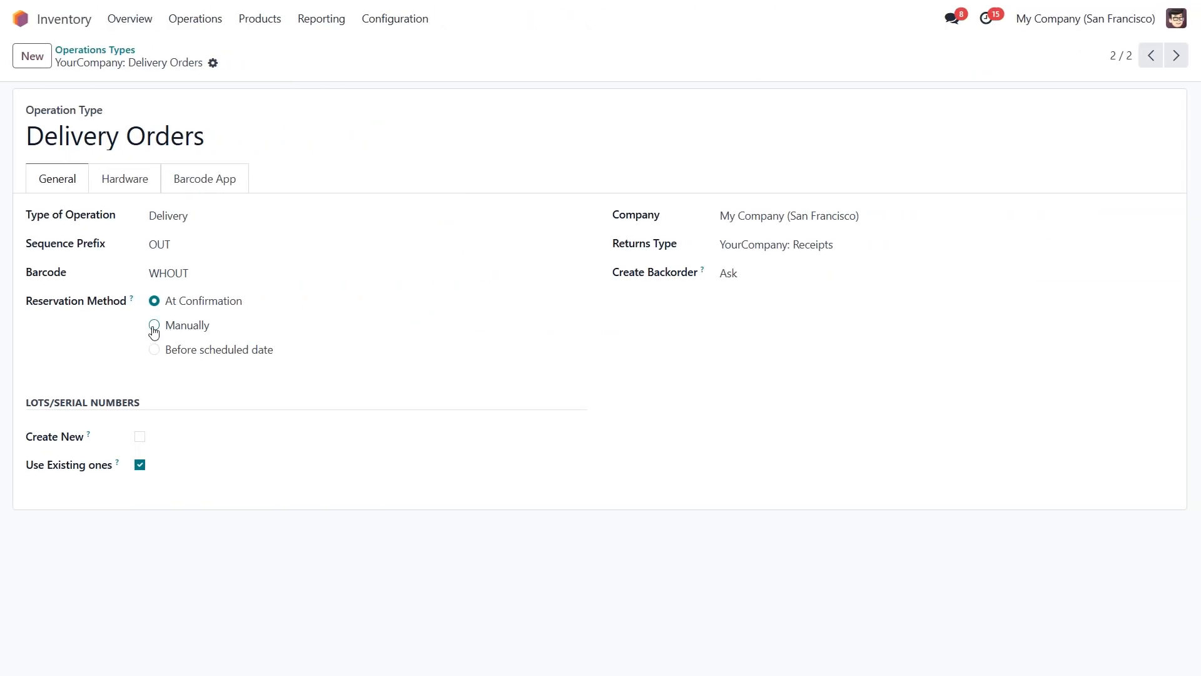
Switch the Delivery Orders reservation method to Manually and return home.
left_click(153, 326)
left_click(19, 24)
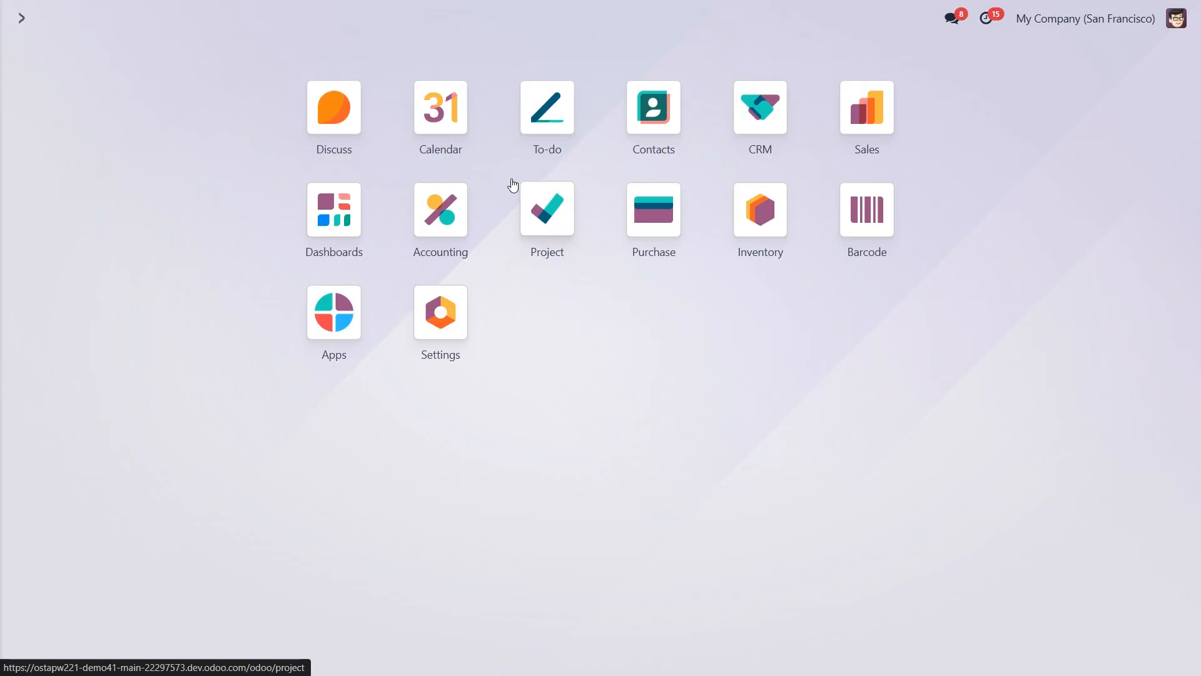
Duplicate S00048 as S00049, confirm it, and open its Waiting delivery WH/OUT/00036.
left_click(849, 120)
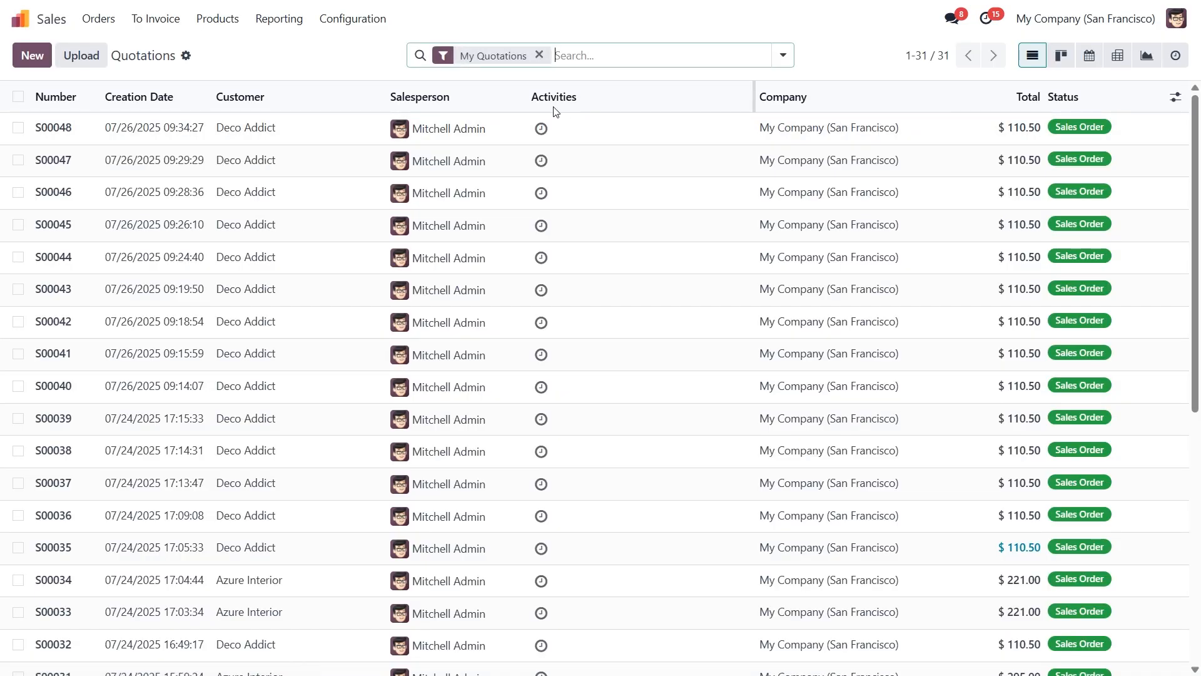
left_click(342, 131)
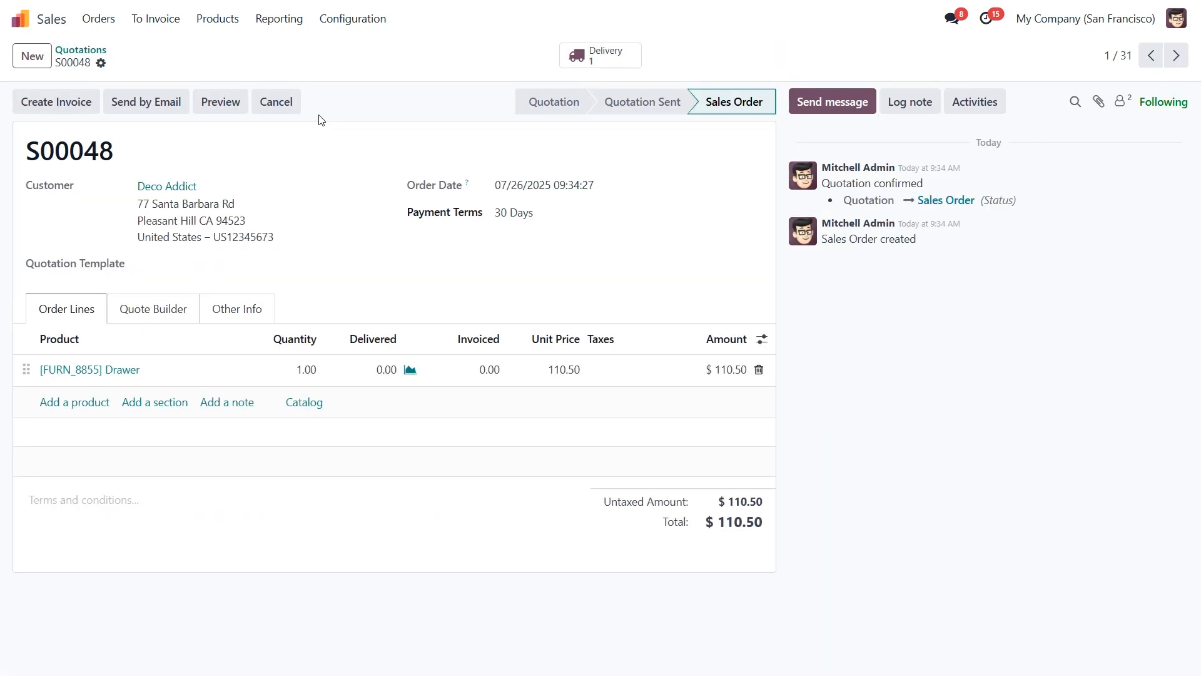
left_click(98, 63)
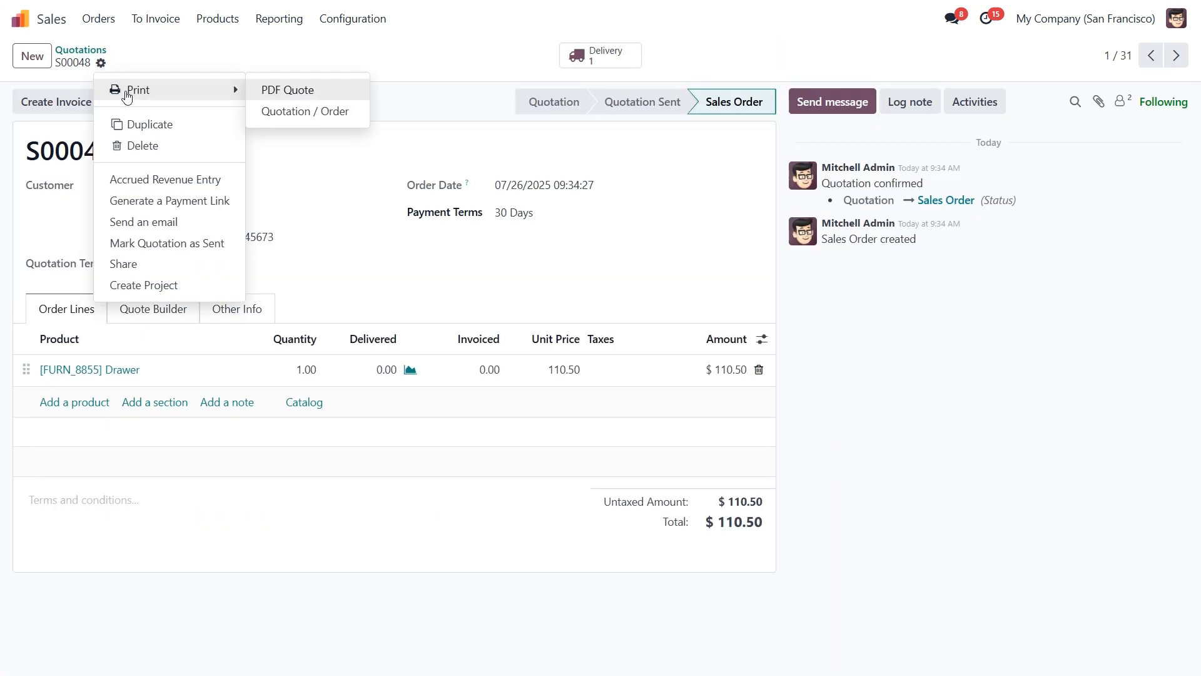
left_click(150, 124)
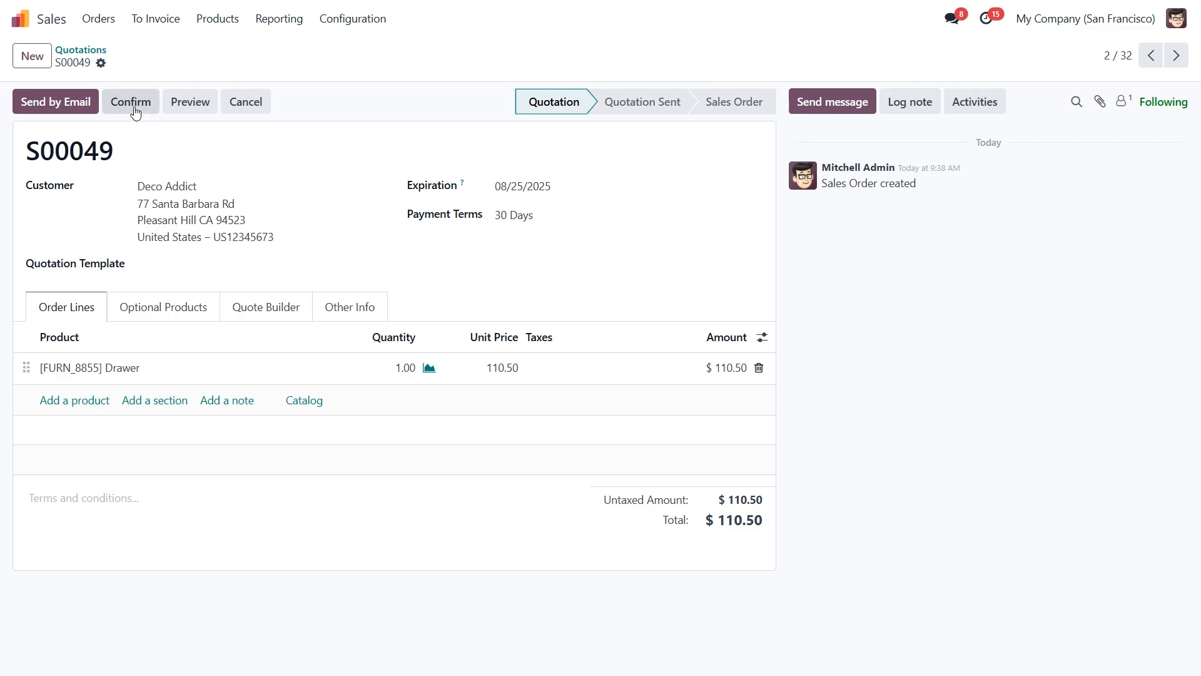
left_click(135, 109)
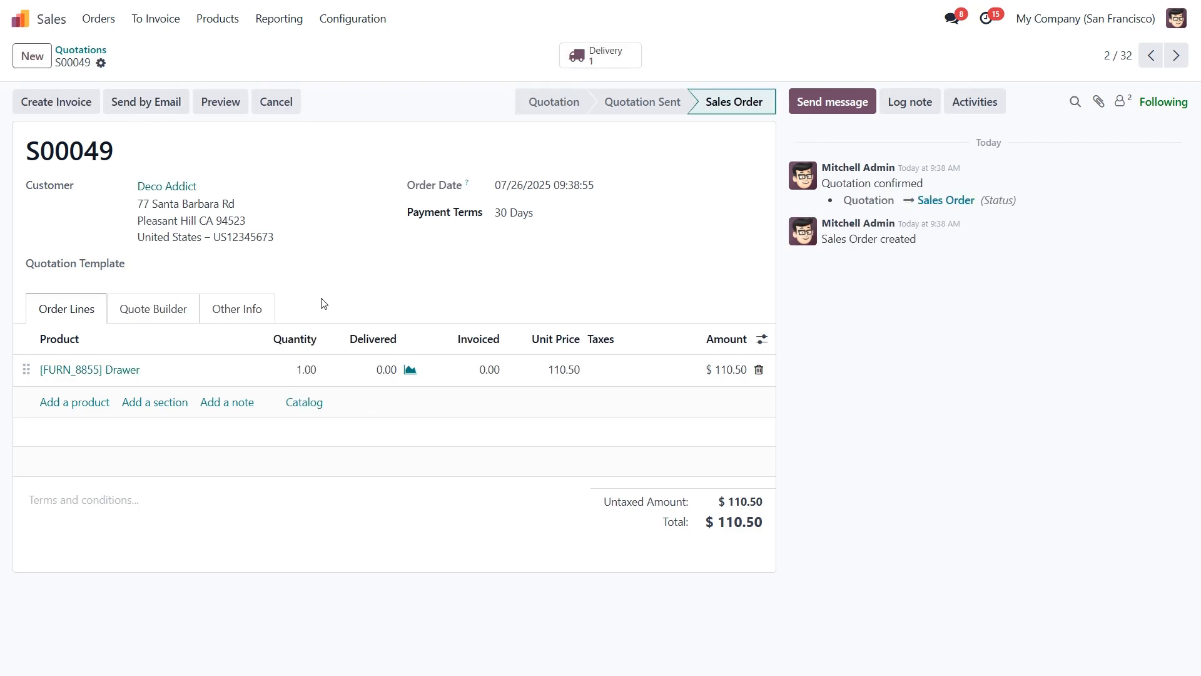
left_click(410, 369)
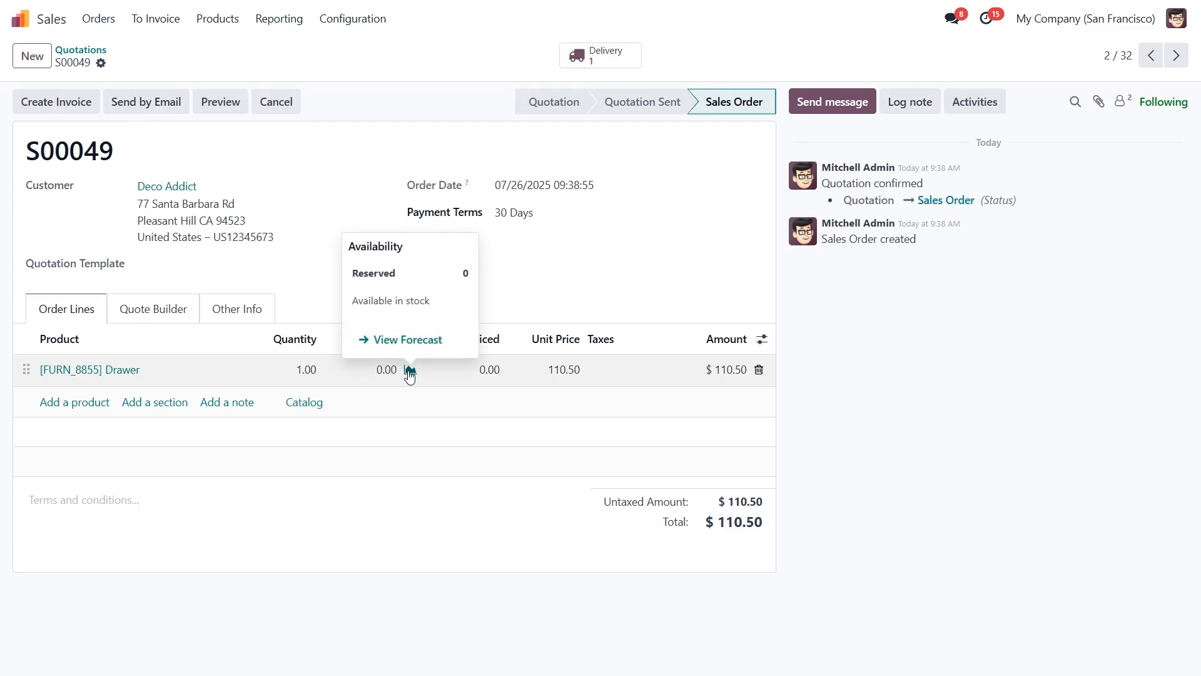
left_click(585, 60)
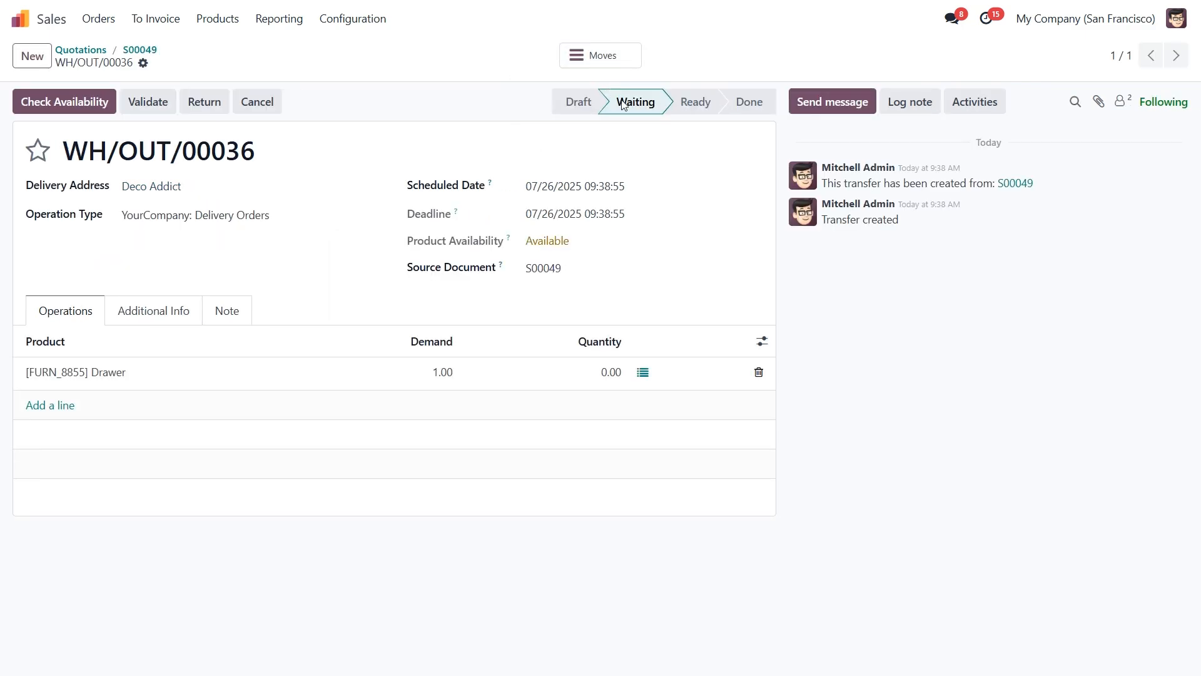
Check availability on WH/OUT/00036 so 1.00 Drawer is reserved and it turns Ready.
mouse_move(633, 113)
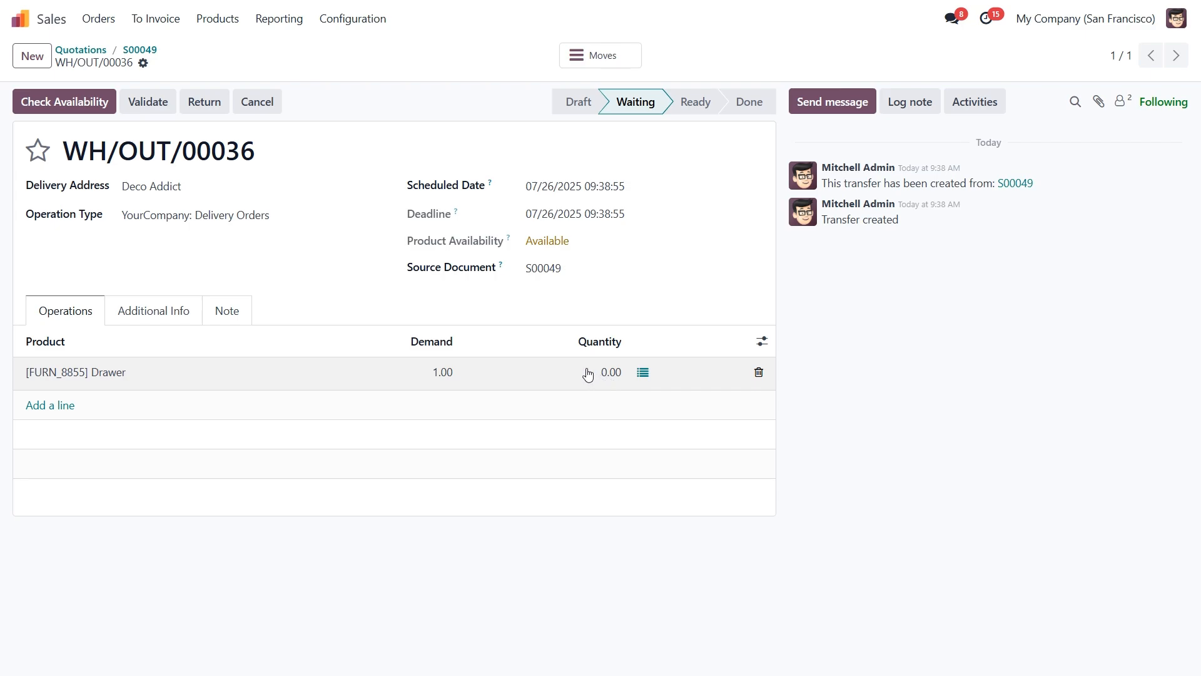
left_click(77, 104)
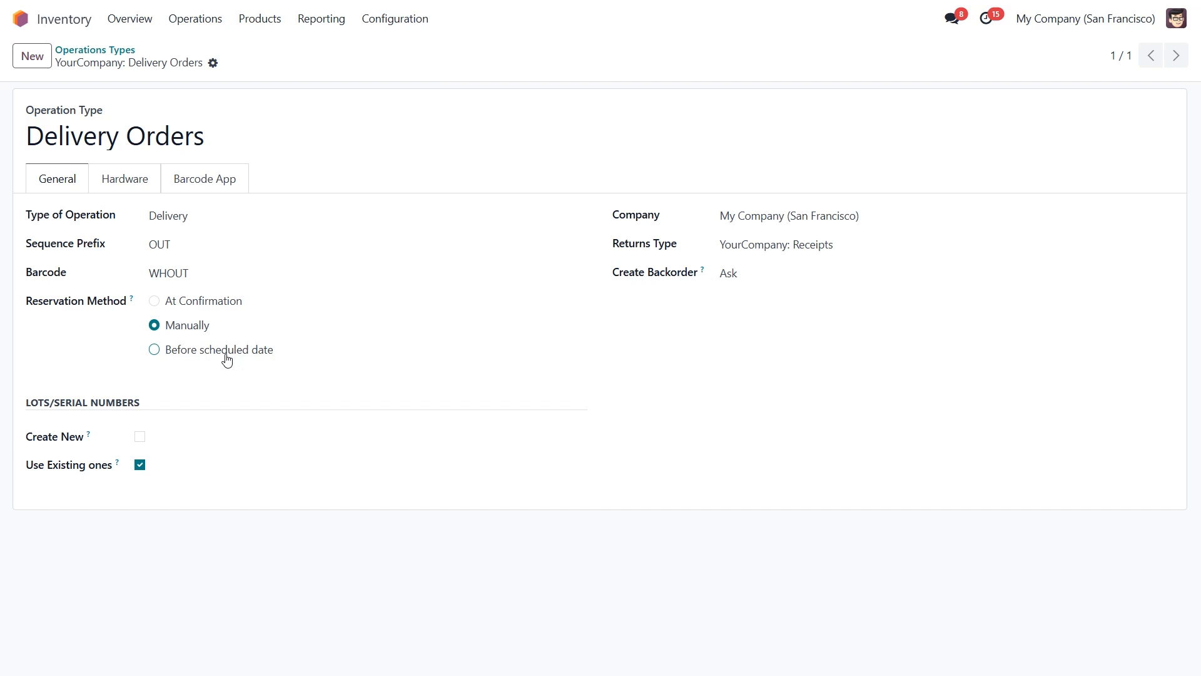
Set Delivery Orders to reserve Before scheduled date, 2 days ahead, then go to Products.
left_click(154, 349)
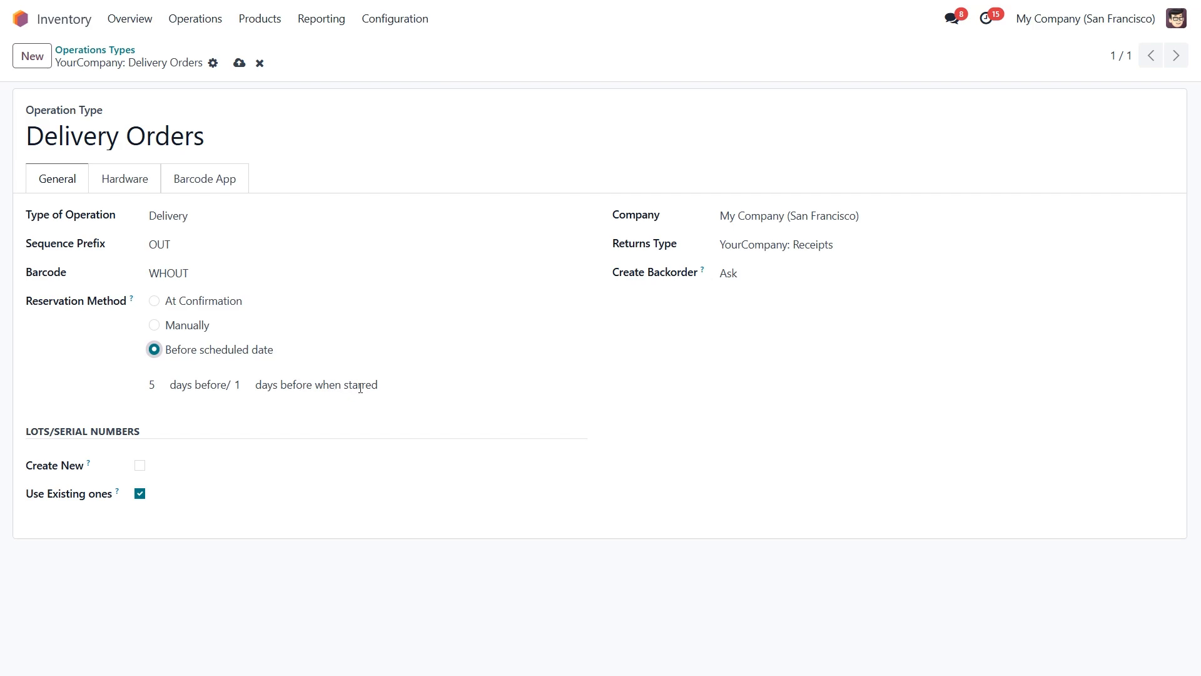
double_click(160, 387)
type("2")
left_click(261, 20)
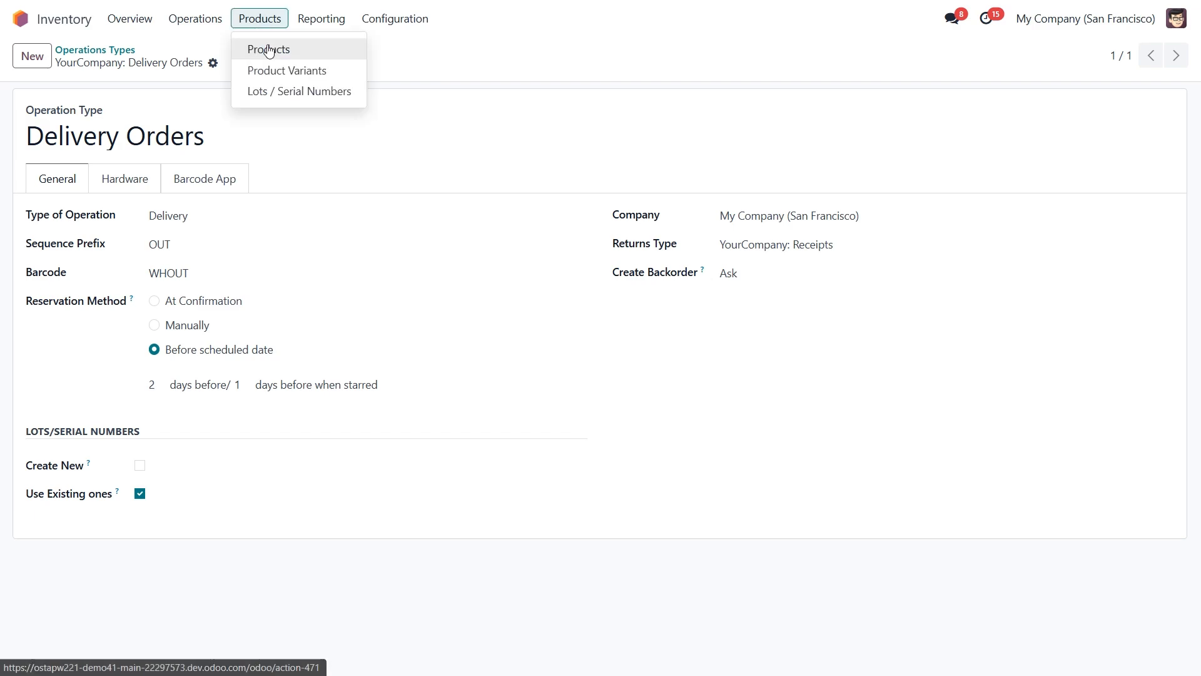
left_click(270, 49)
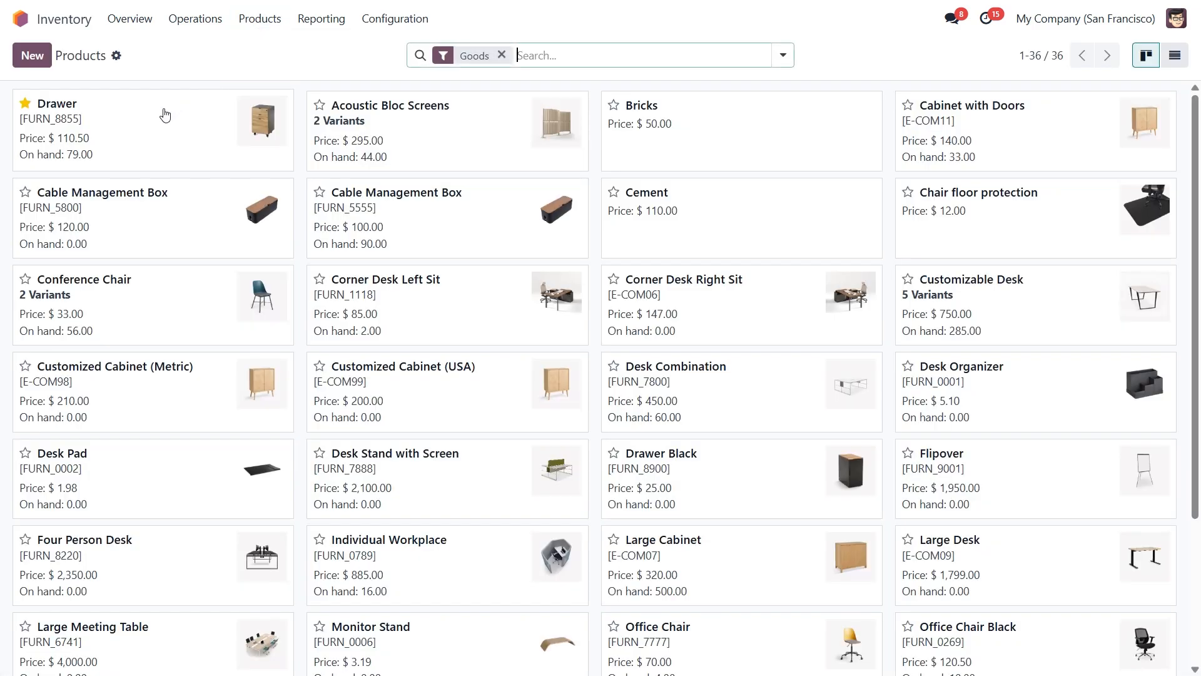
Set the Drawer product's Customer Lead Time to 2 days on its Inventory tab.
left_click(159, 121)
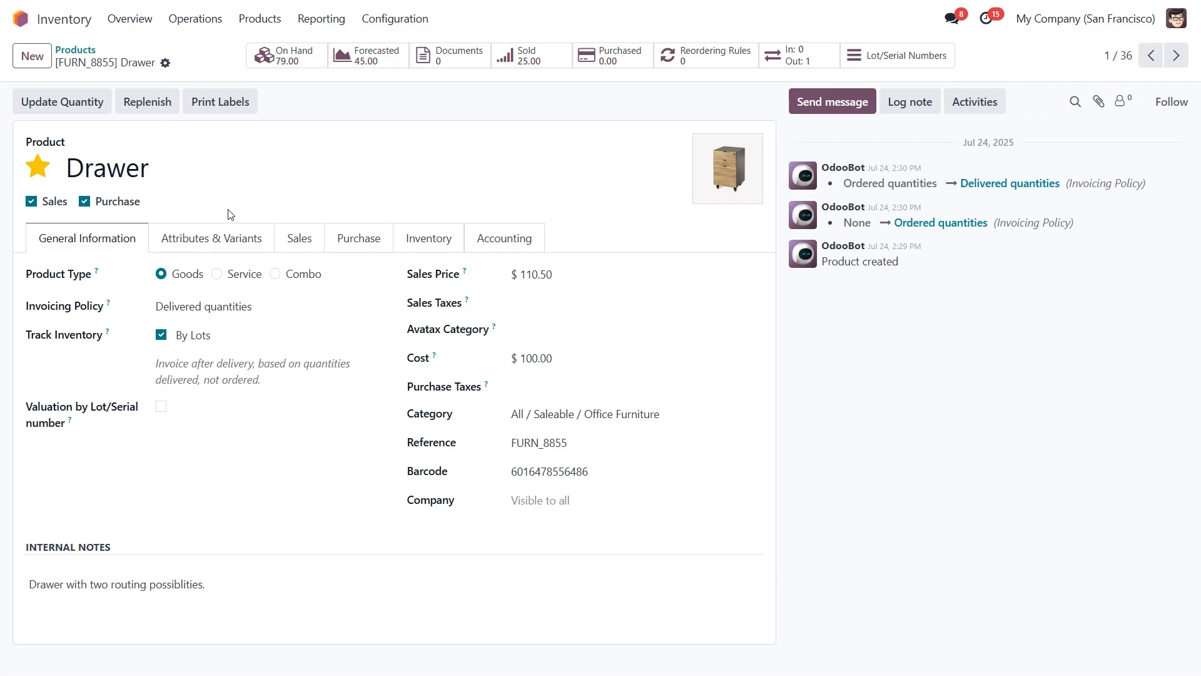
left_click(425, 238)
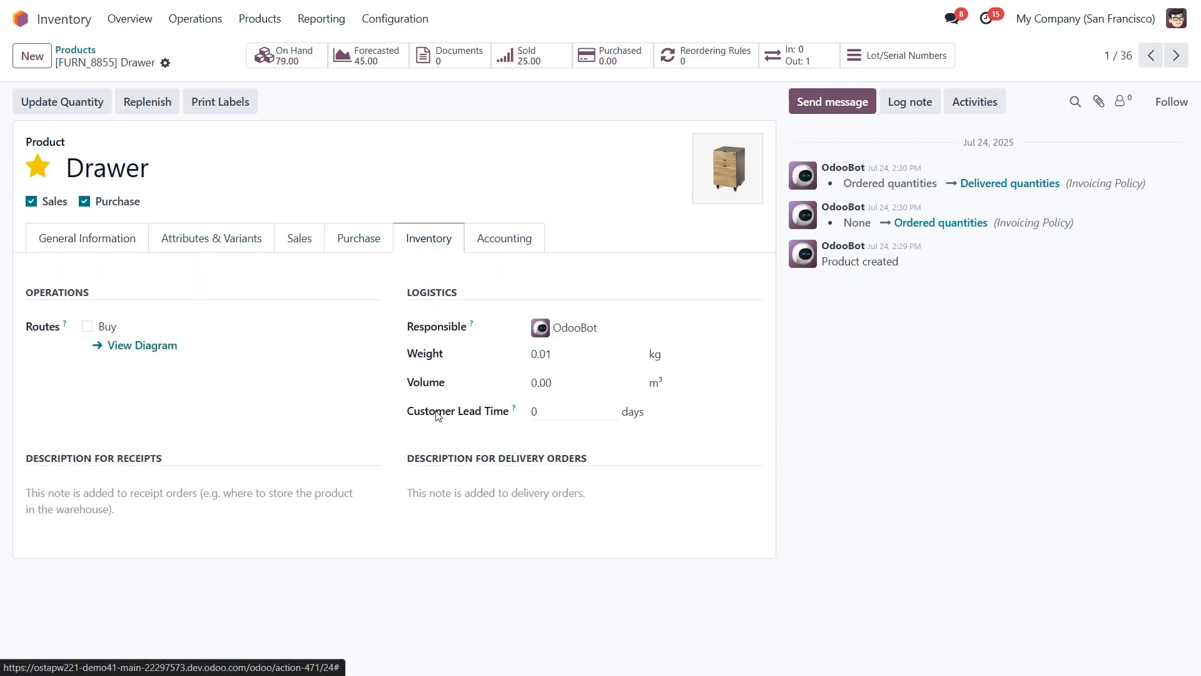
left_click(541, 411)
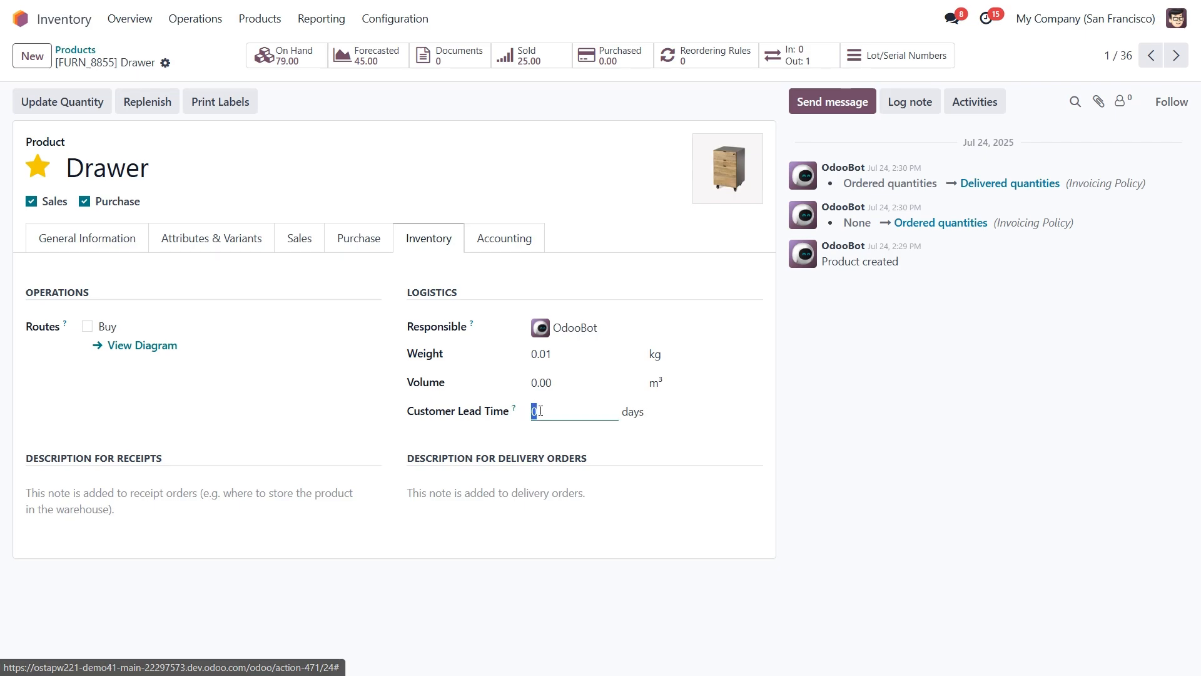
type("2")
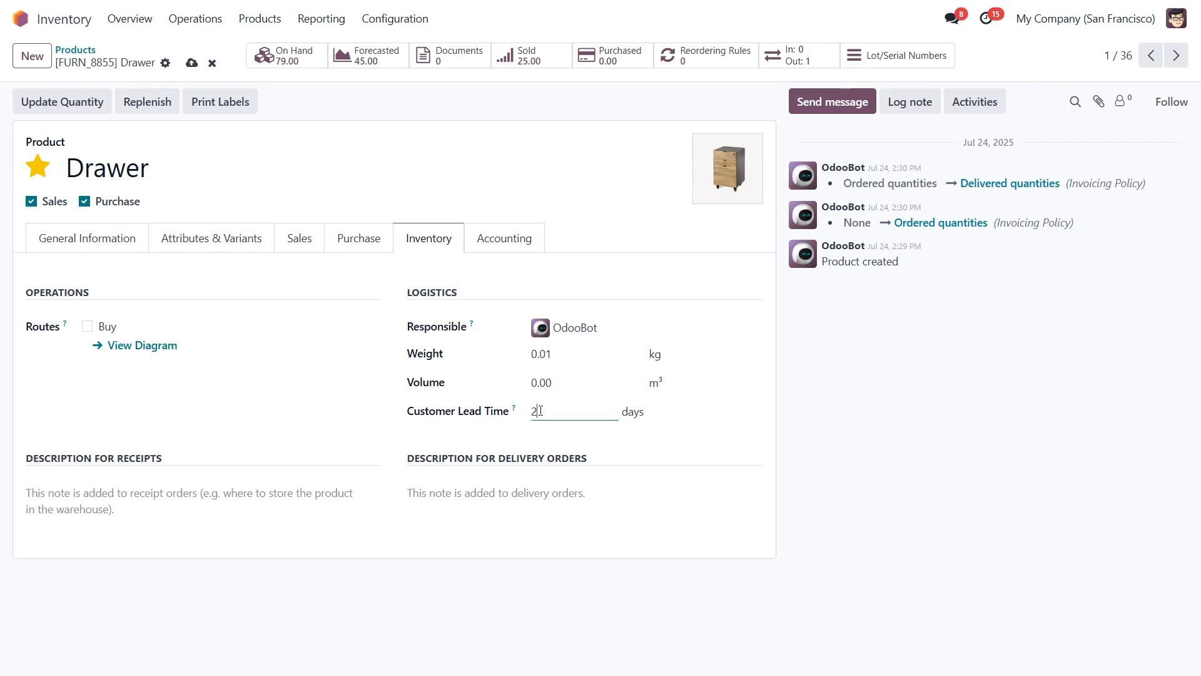
left_click(543, 438)
Start a new Sales quotation with Deco Addict as the customer.
left_click(21, 19)
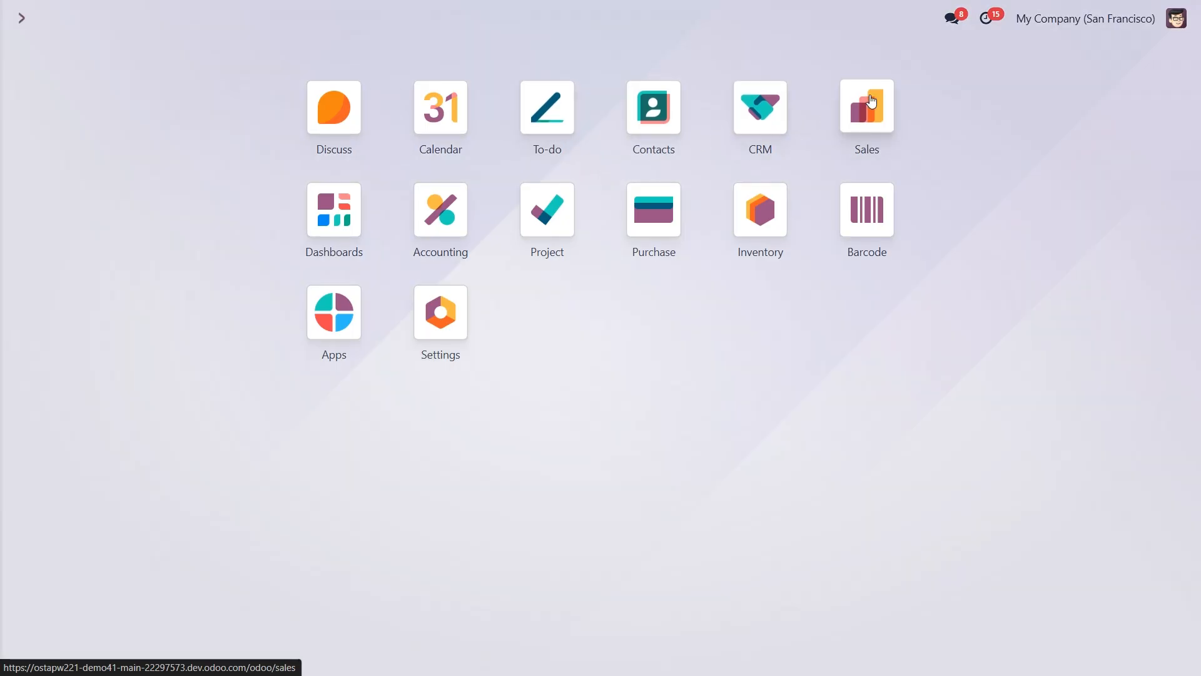
left_click(871, 102)
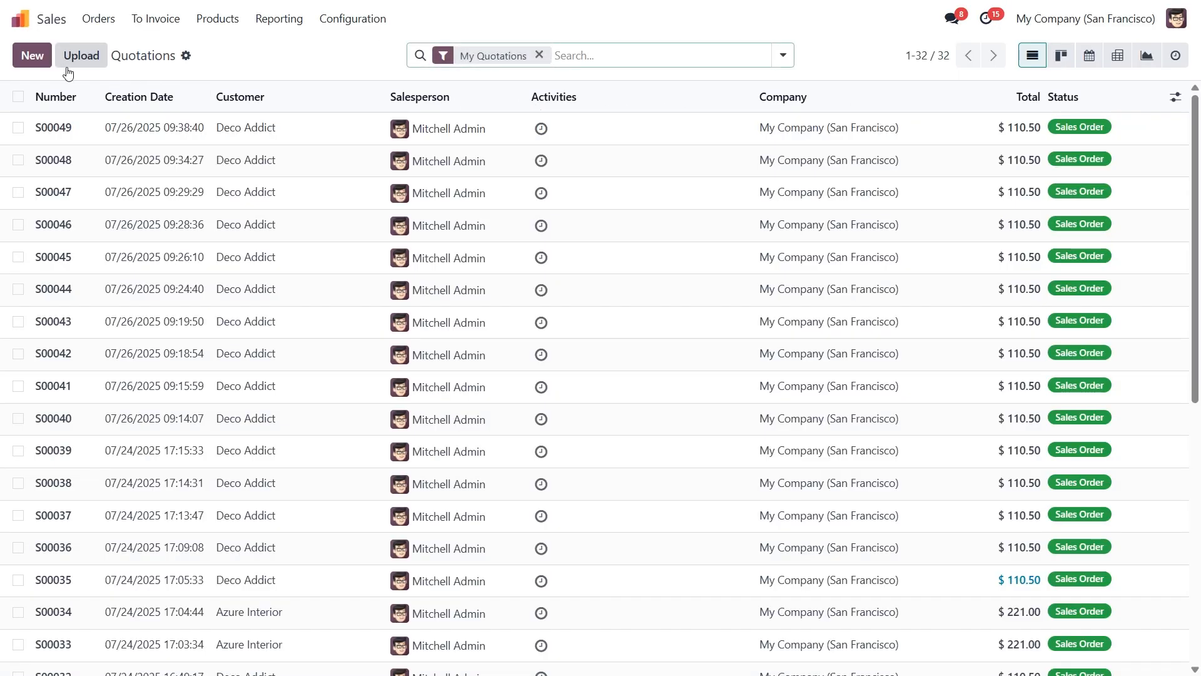
left_click(37, 57)
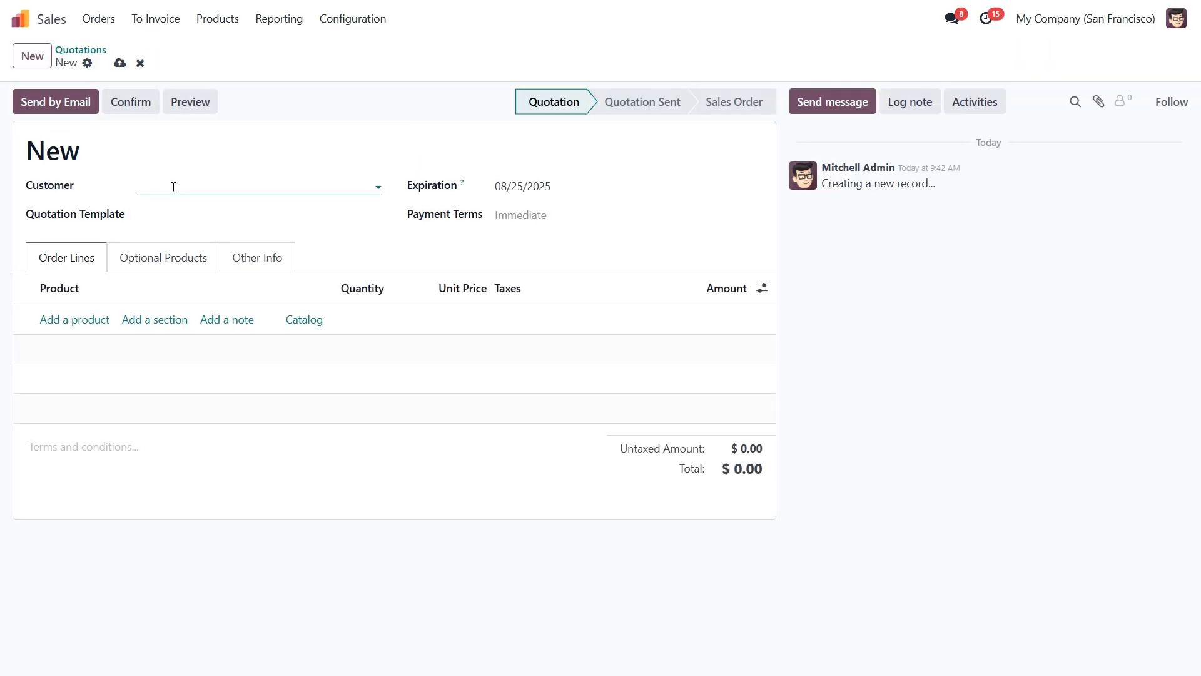
left_click(175, 189)
left_click(182, 210)
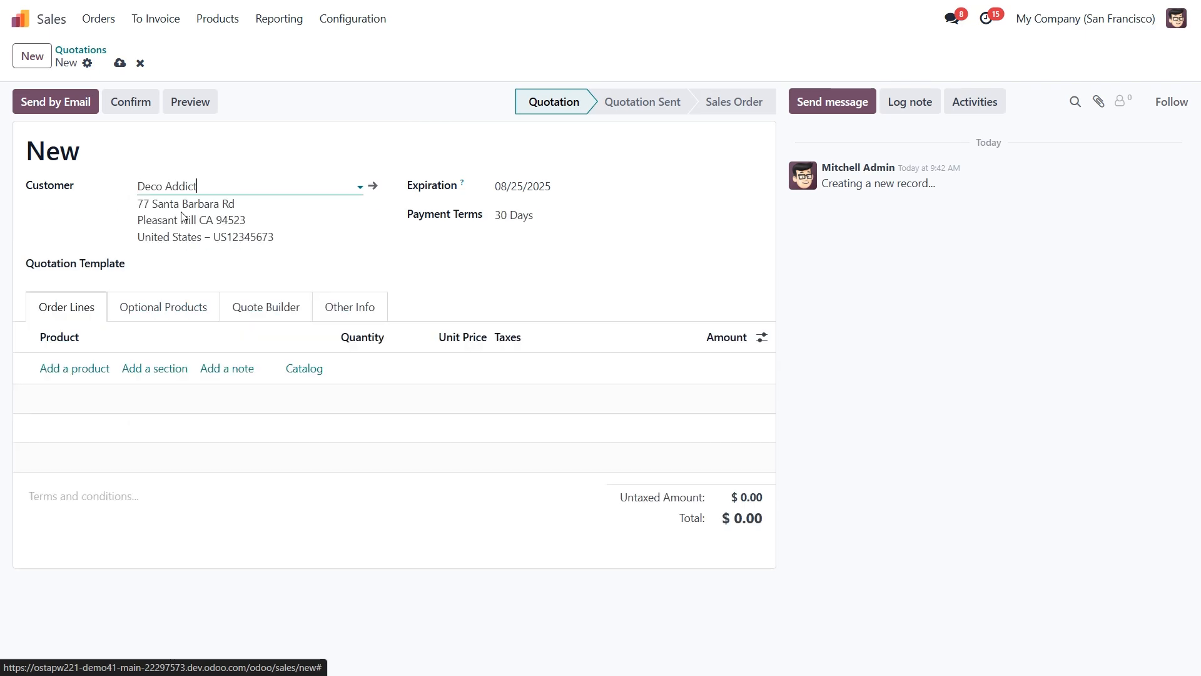
Add one Drawer, confirm the order as S00050, and check that 1 unit is reserved.
left_click(82, 368)
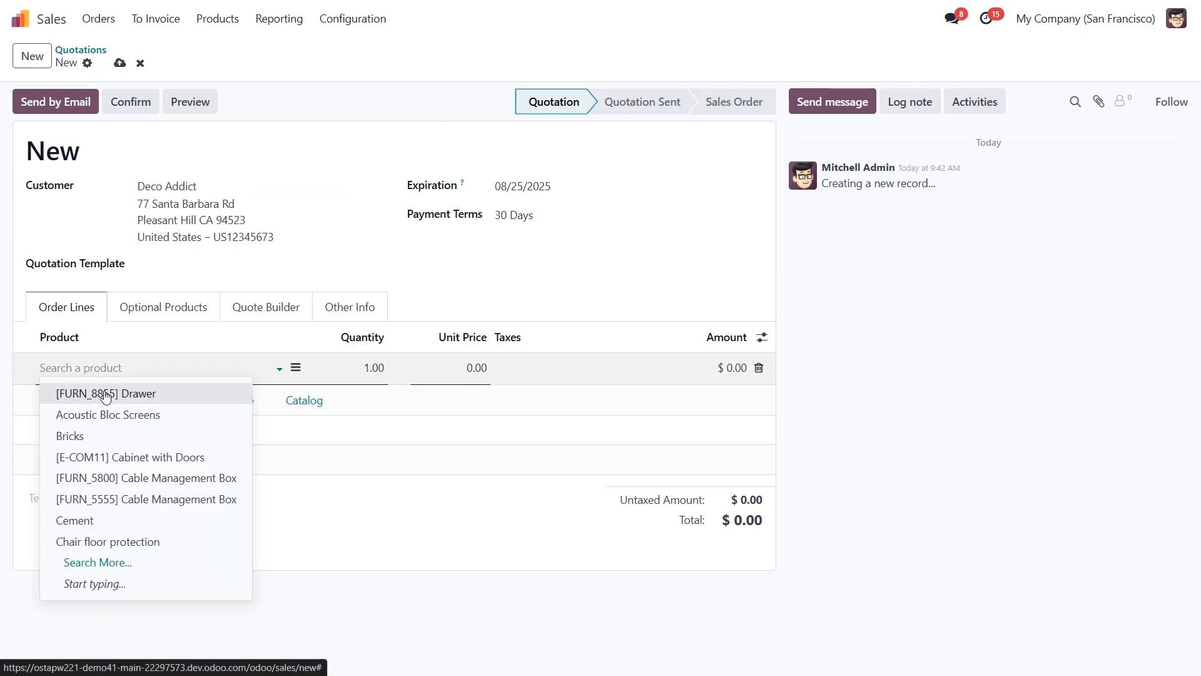
left_click(105, 393)
left_click(130, 101)
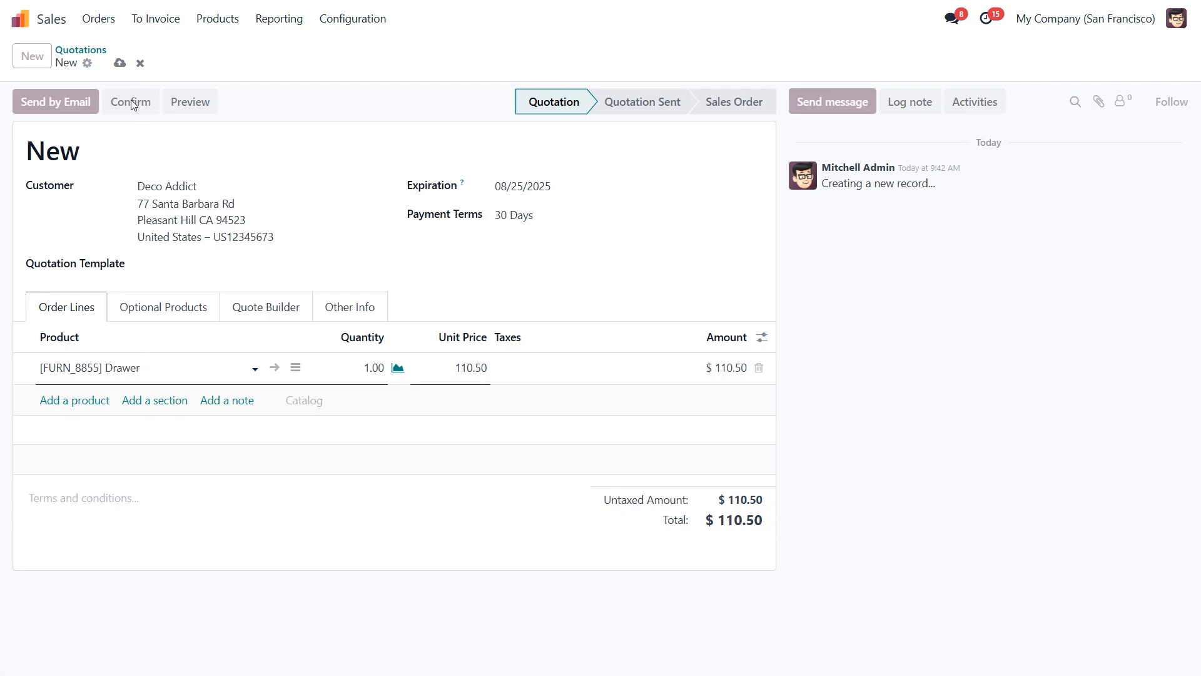
left_click(410, 371)
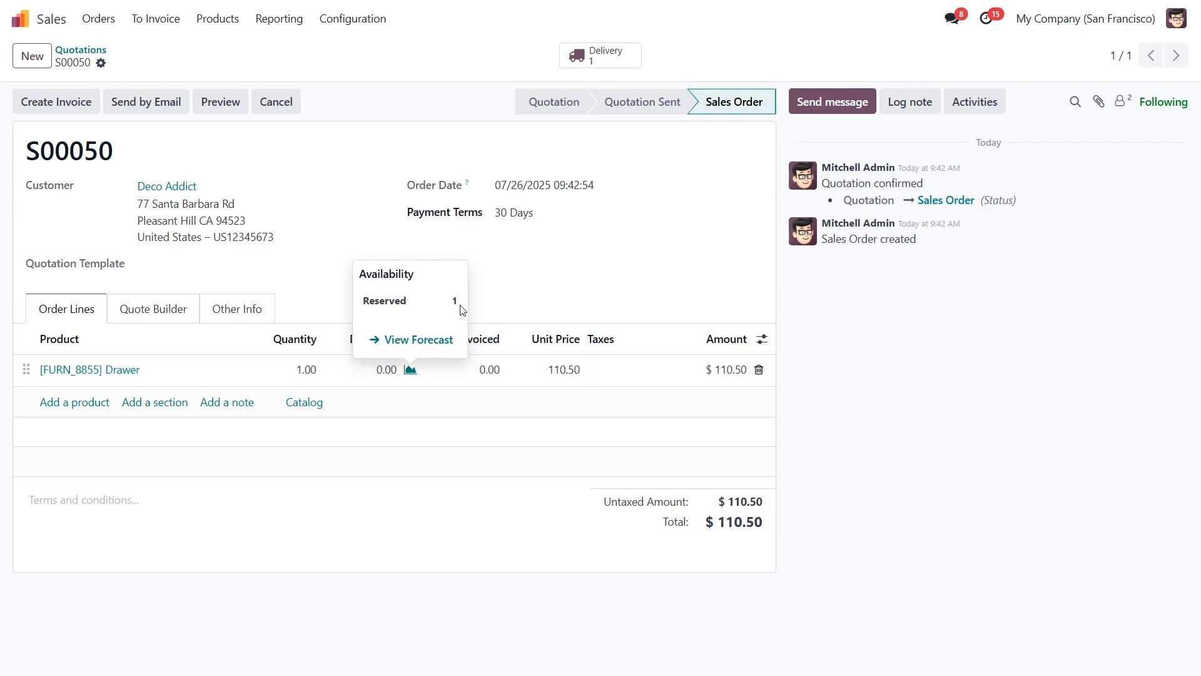
Check delivery WH/OUT/00037 is Ready, then change the Drawer's Customer Lead Time to 5 days.
left_click(593, 59)
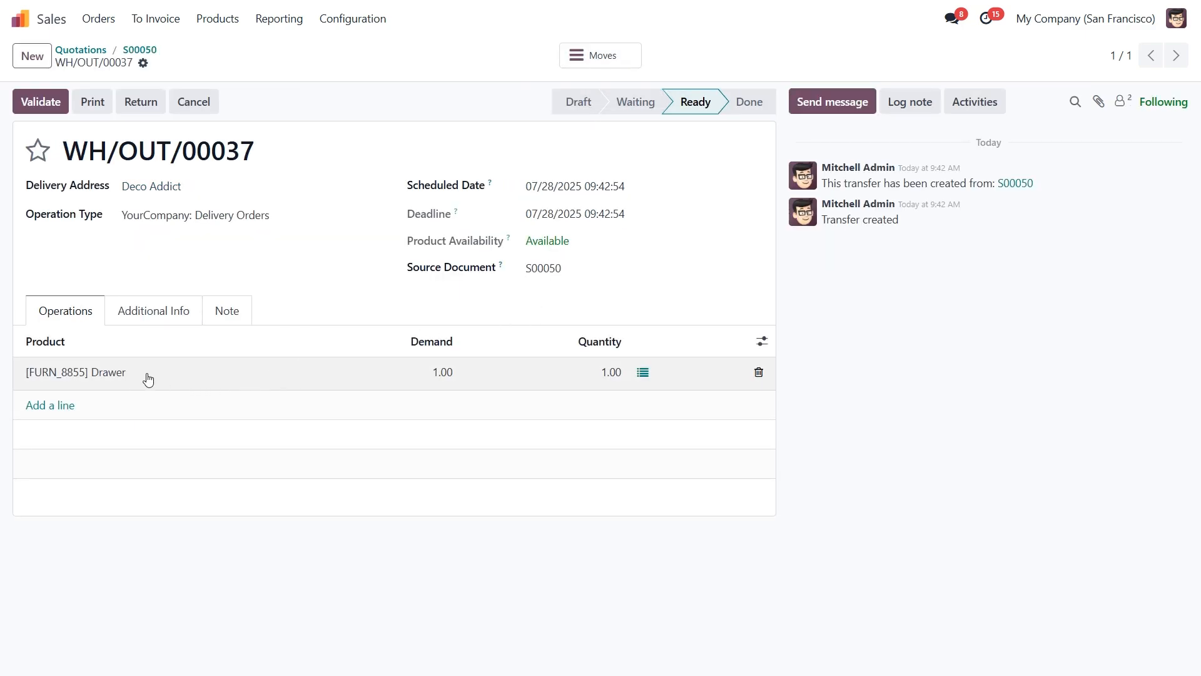
left_click(118, 372)
left_click(117, 374)
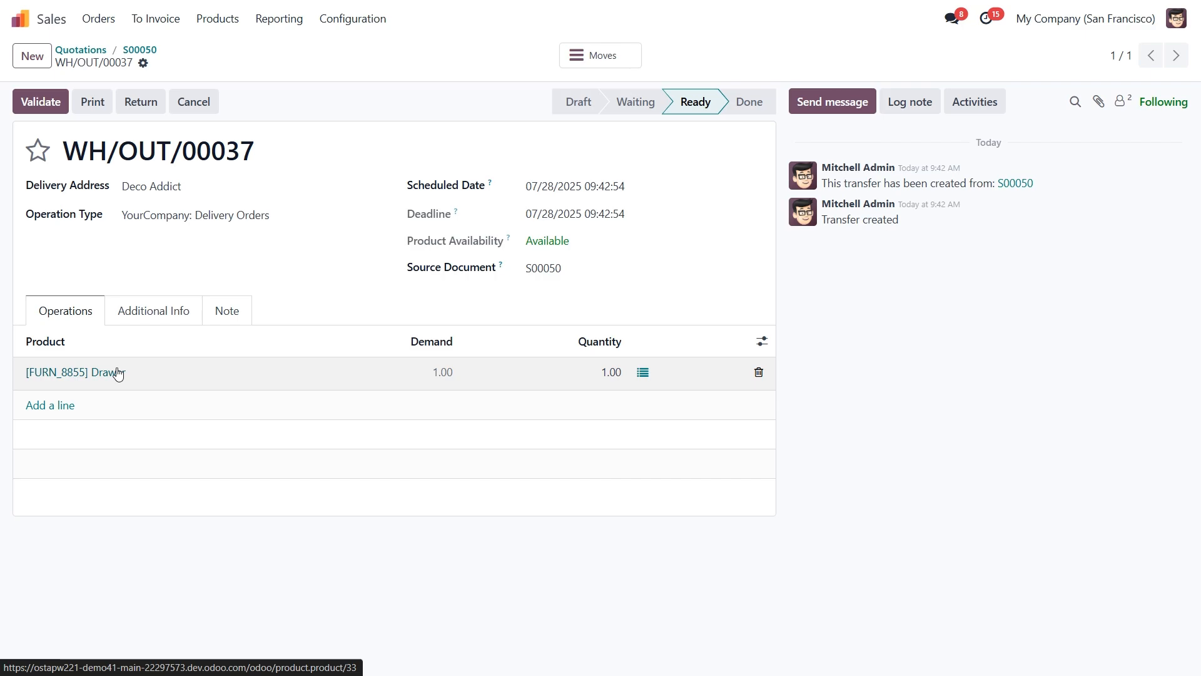
left_click(305, 241)
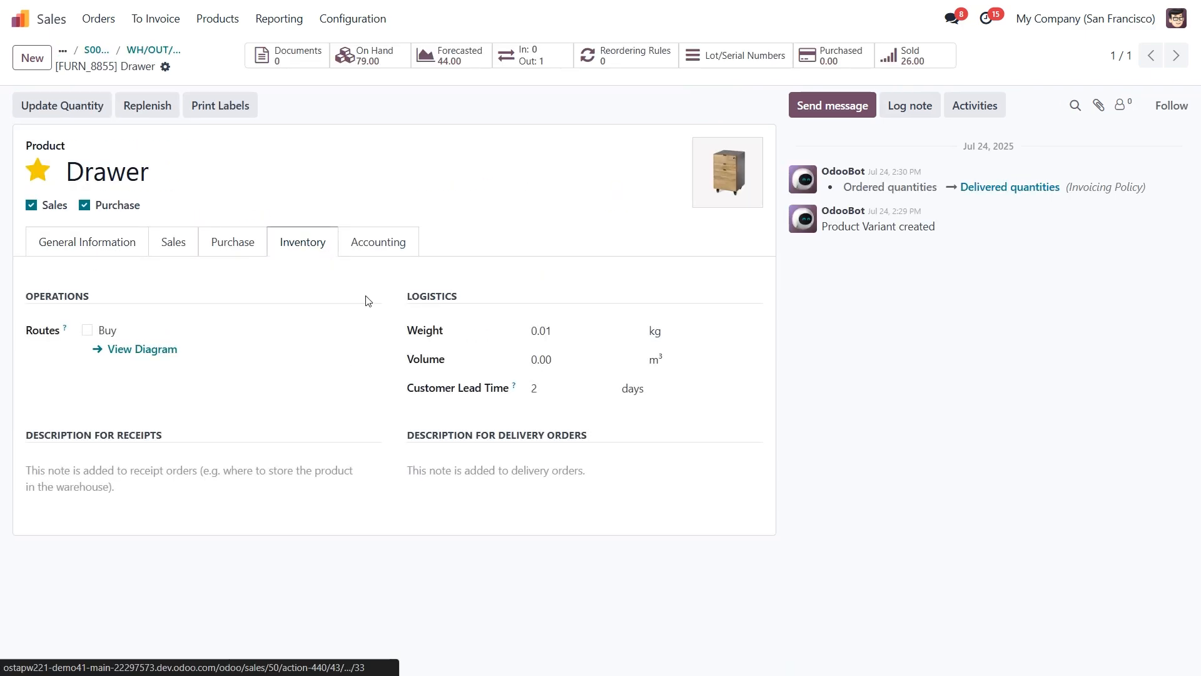
left_click(537, 389)
type("5")
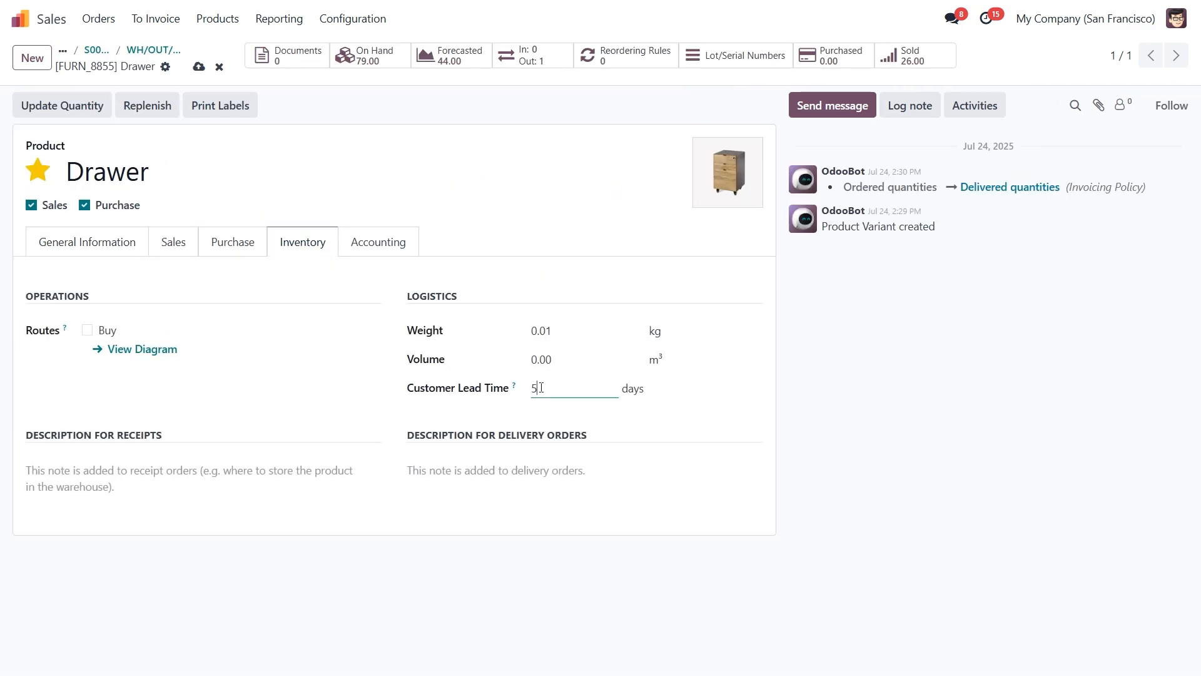
Go back to the Quotations list and start a new blank quotation.
left_click(62, 56)
left_click(75, 80)
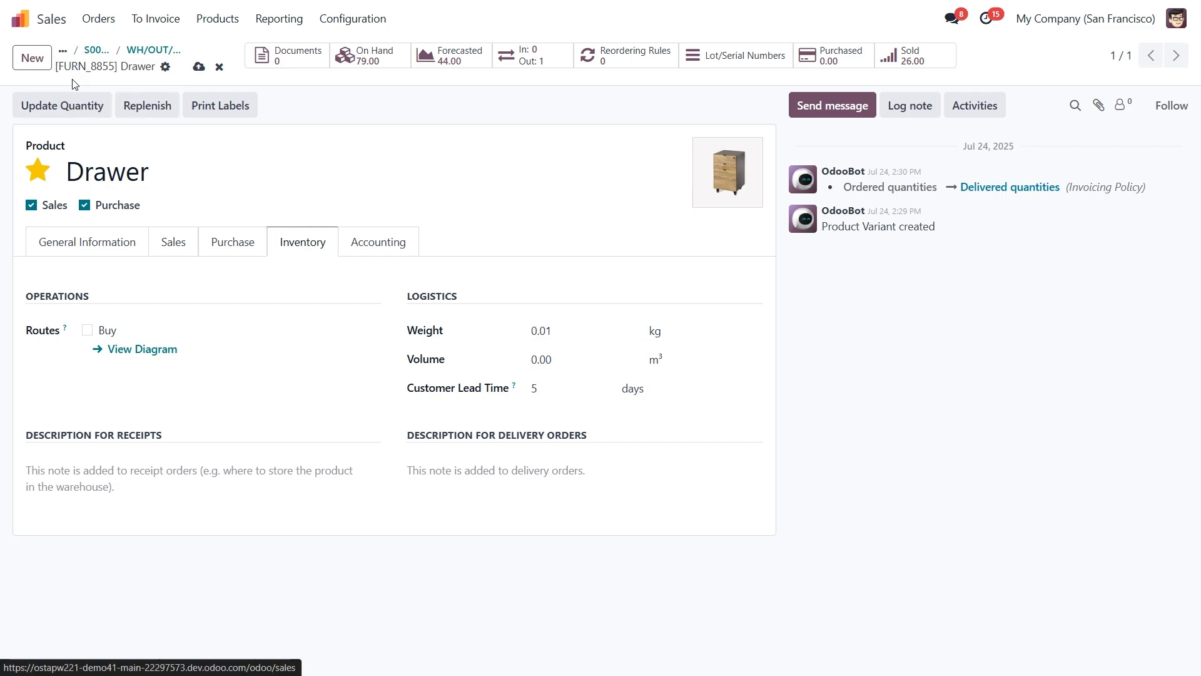
left_click(35, 57)
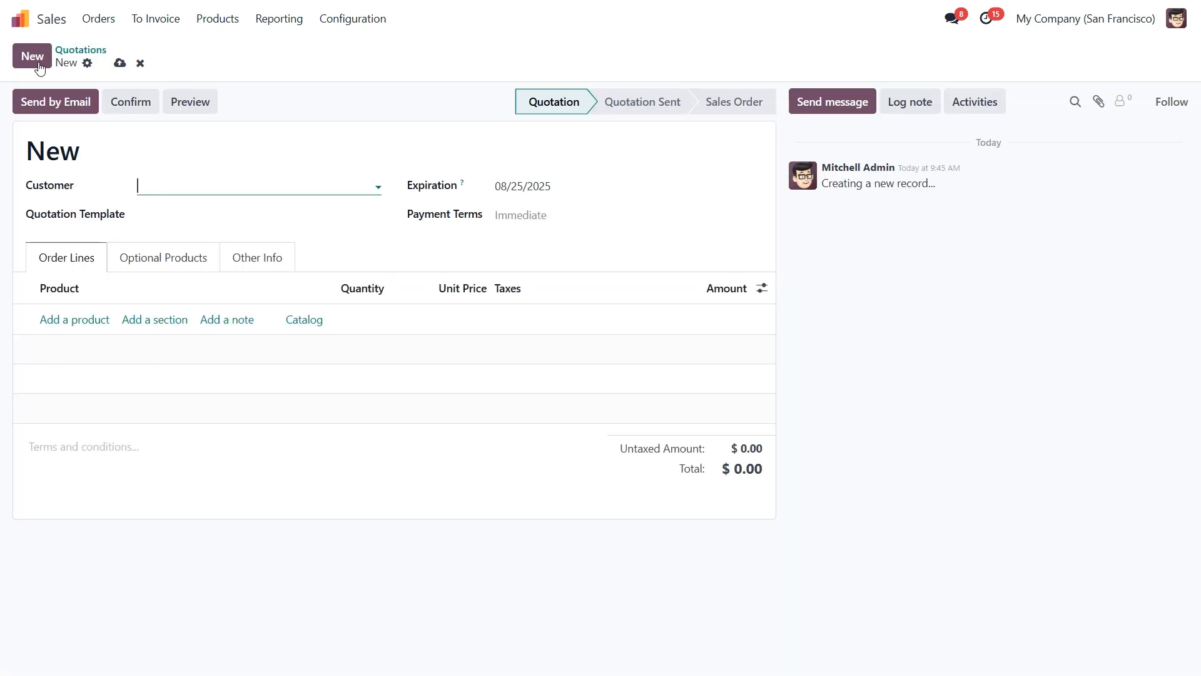
Start a quotation for Deco Addict with one Drawer product line.
left_click(178, 188)
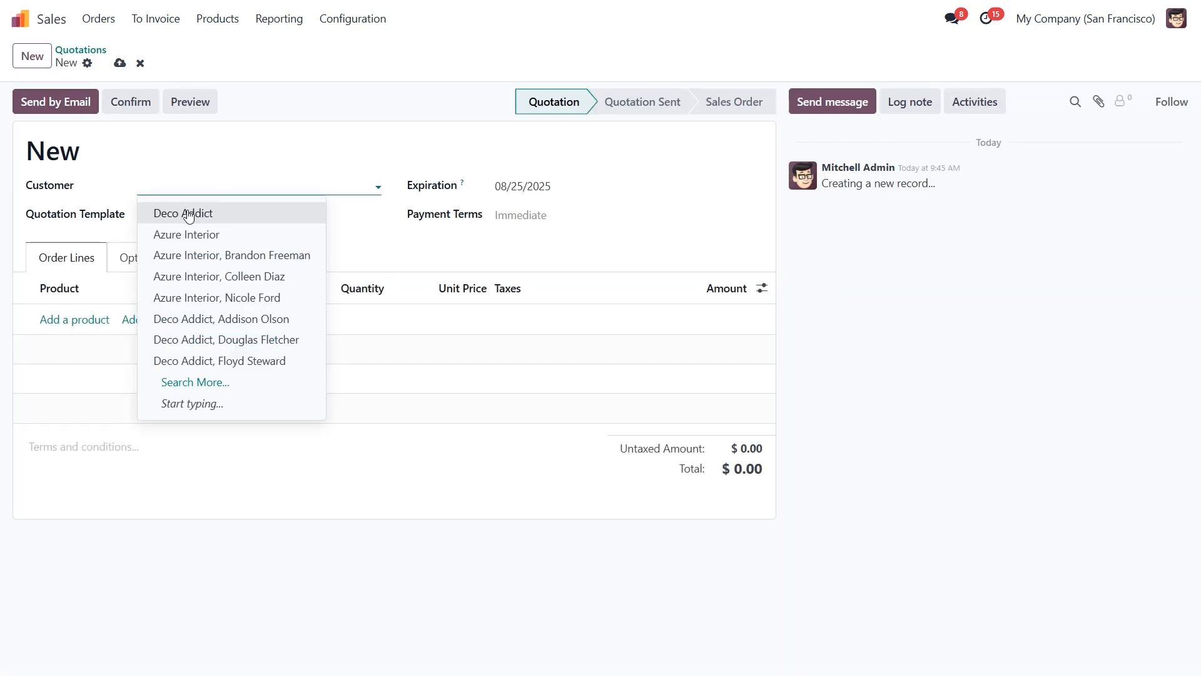
left_click(188, 212)
left_click(86, 370)
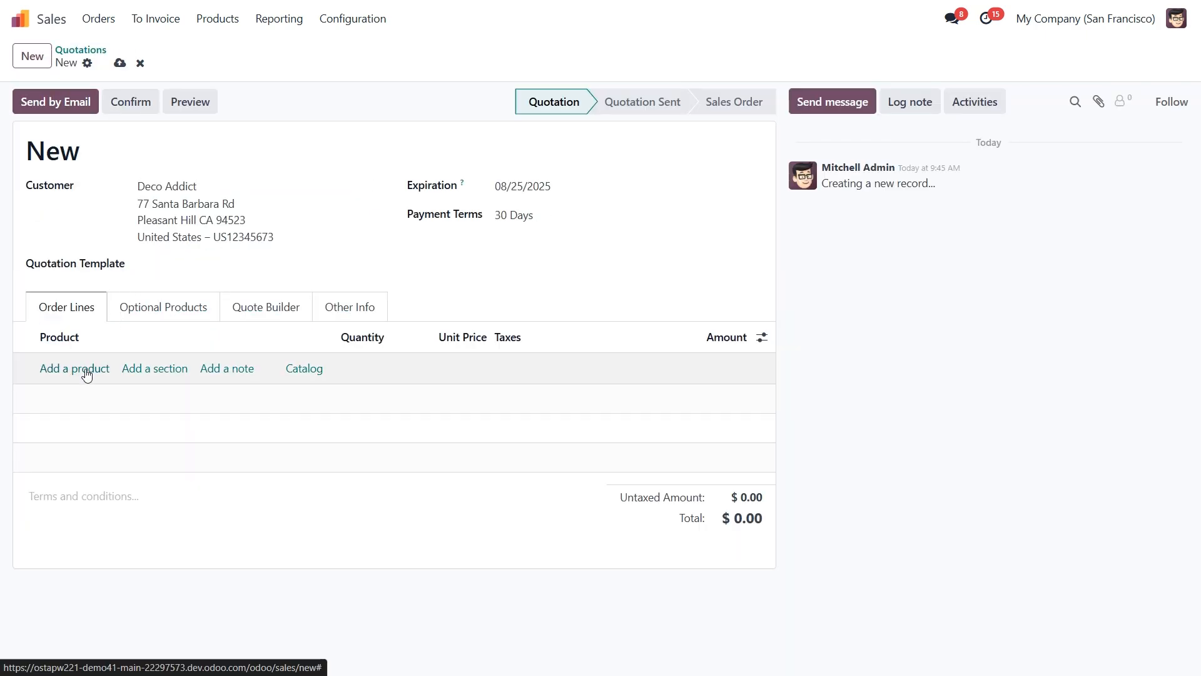
left_click(98, 393)
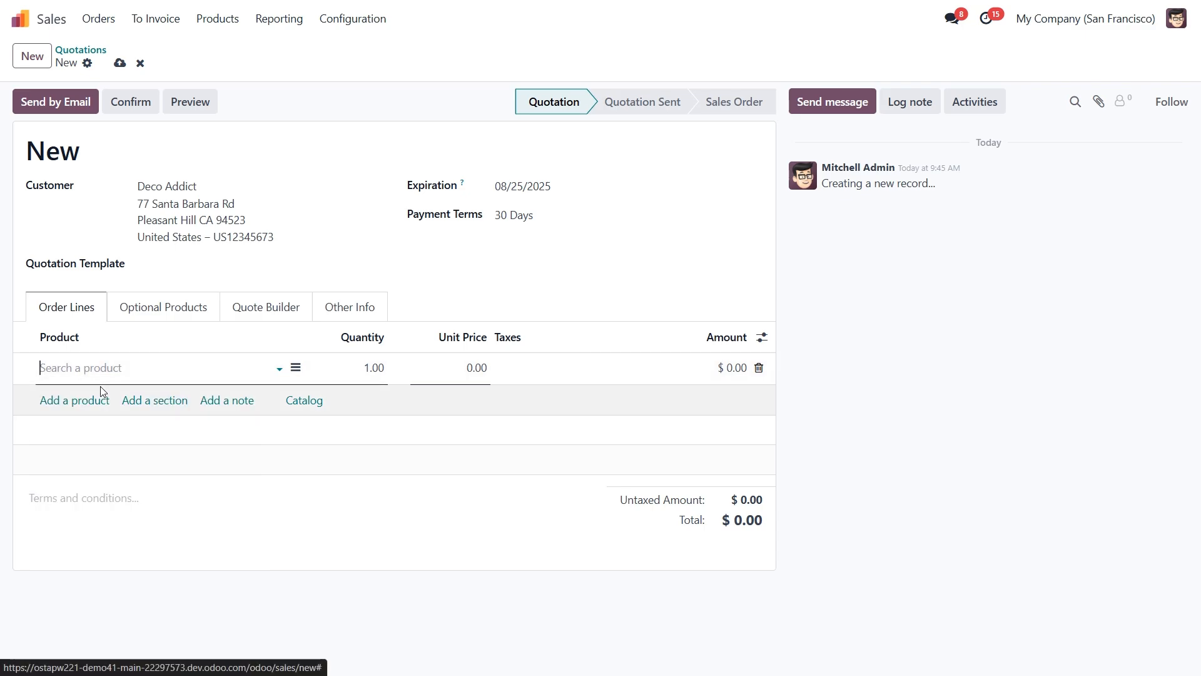
Confirm order S00051, check Drawer reservation, and open delivery WH/OUT/00038, still Waiting.
left_click(129, 110)
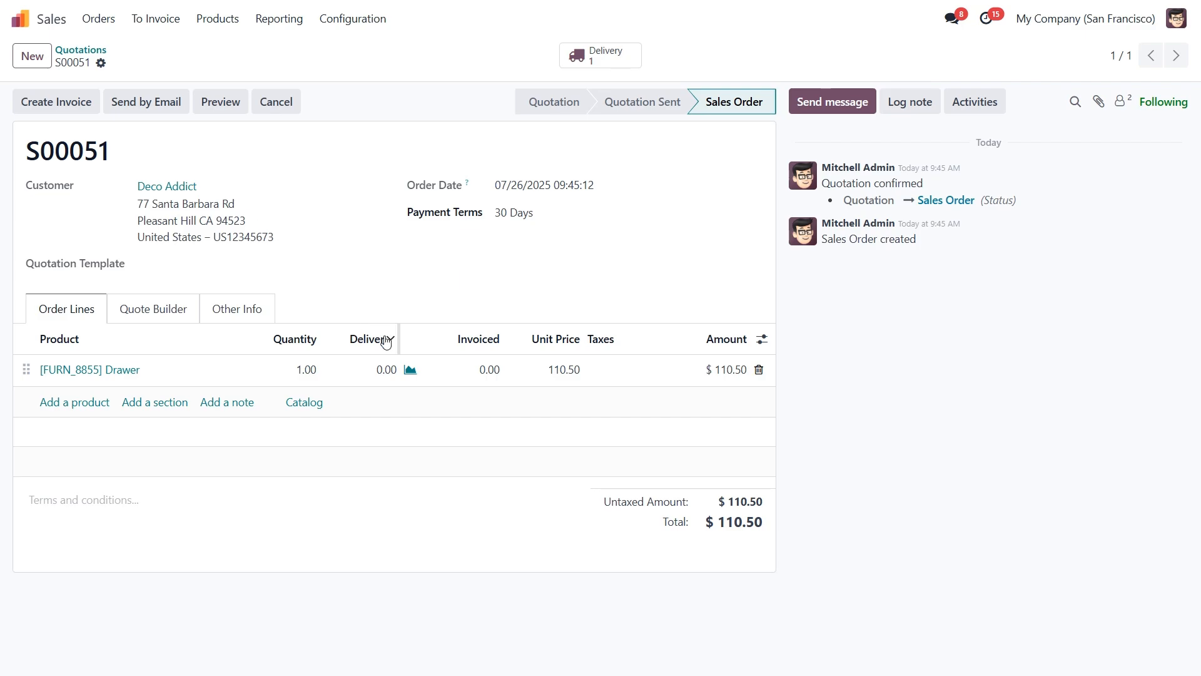
left_click(410, 371)
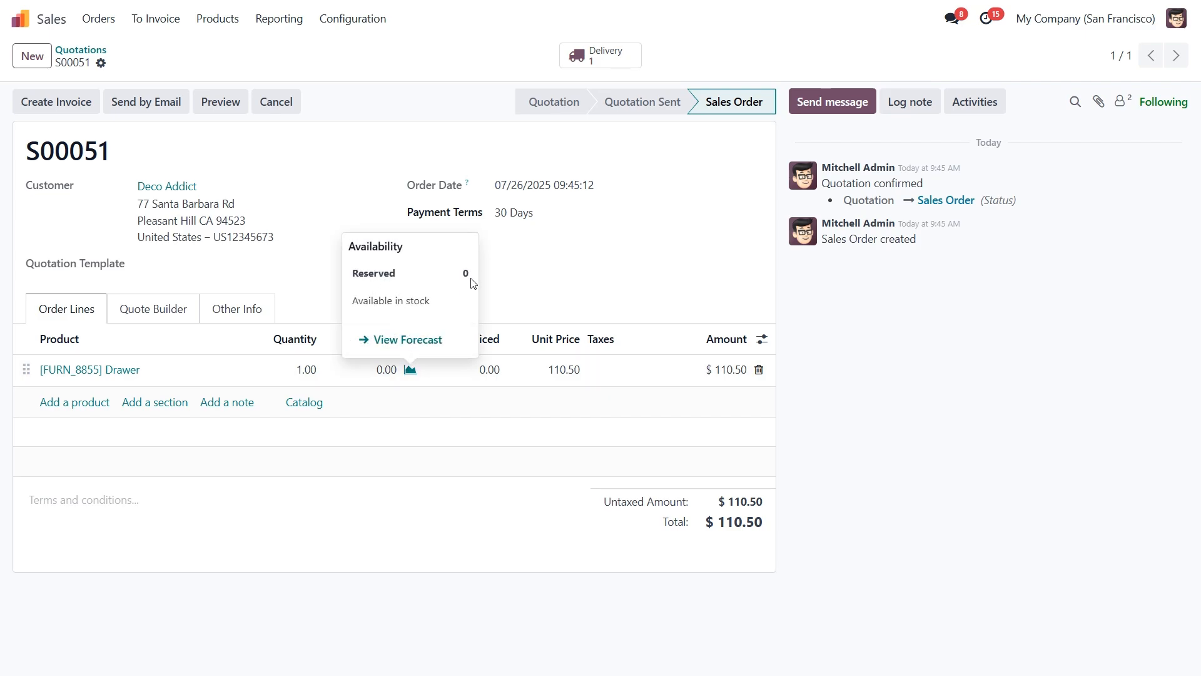
left_click(597, 55)
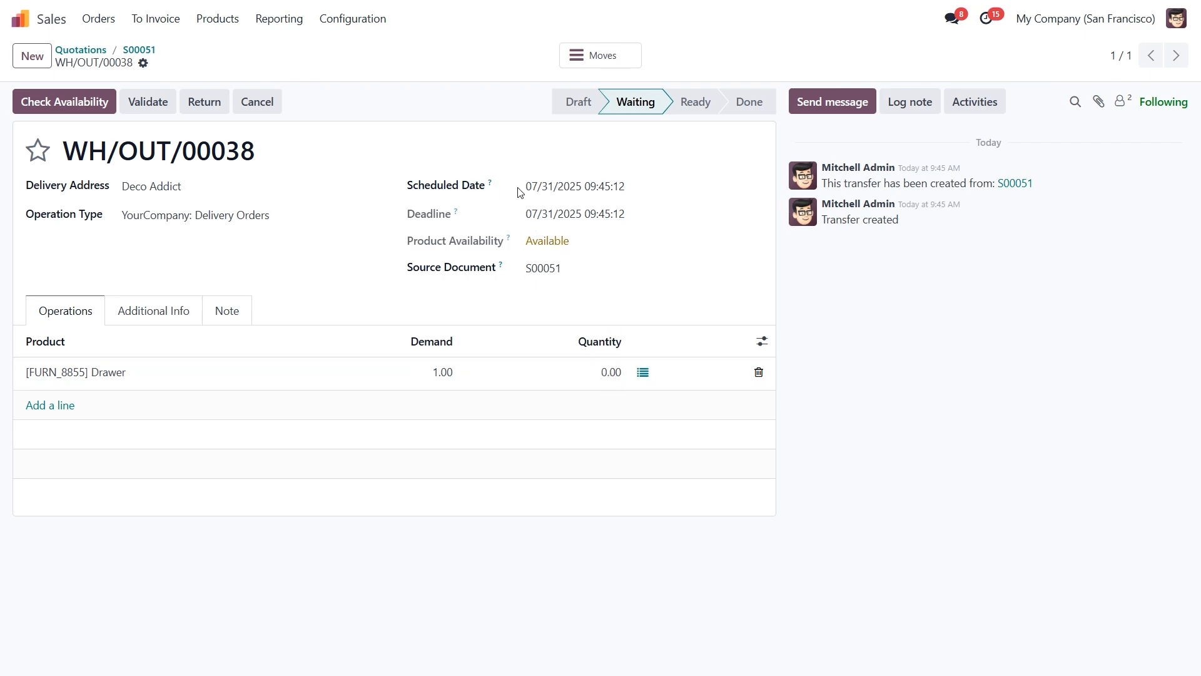
Inspect the 07/31/2025 scheduled date unchanged, then reserve 1.00 Drawer so WH/OUT/00038 becomes Ready.
left_click(544, 194)
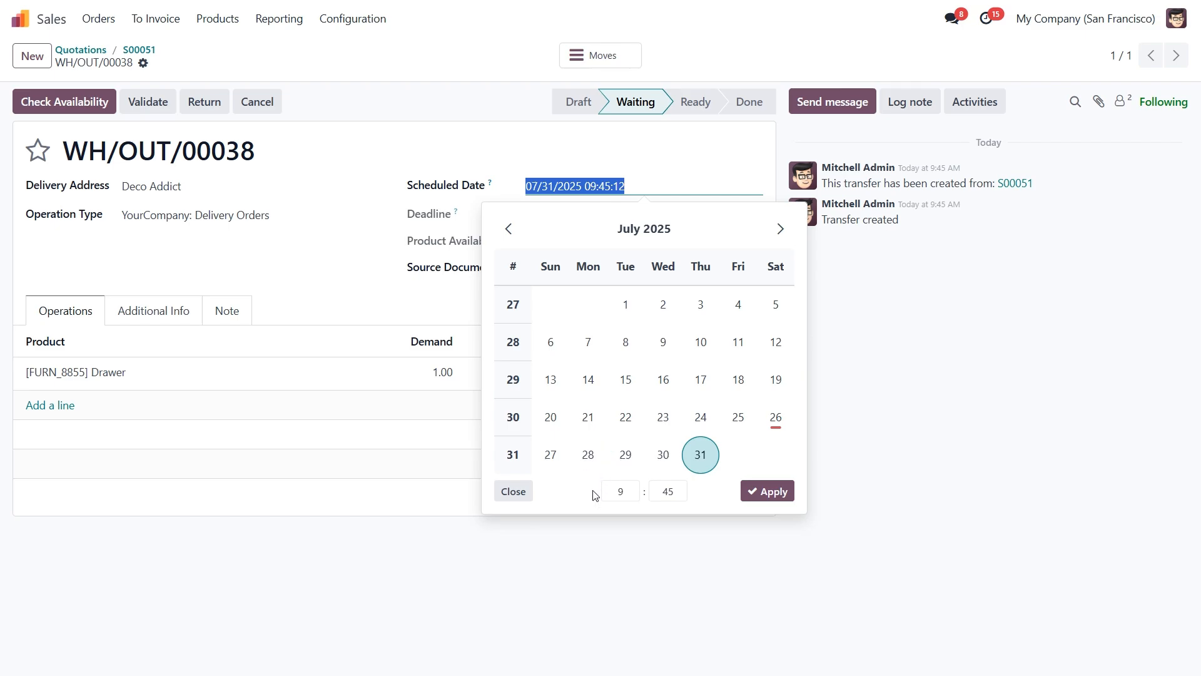
left_click(514, 492)
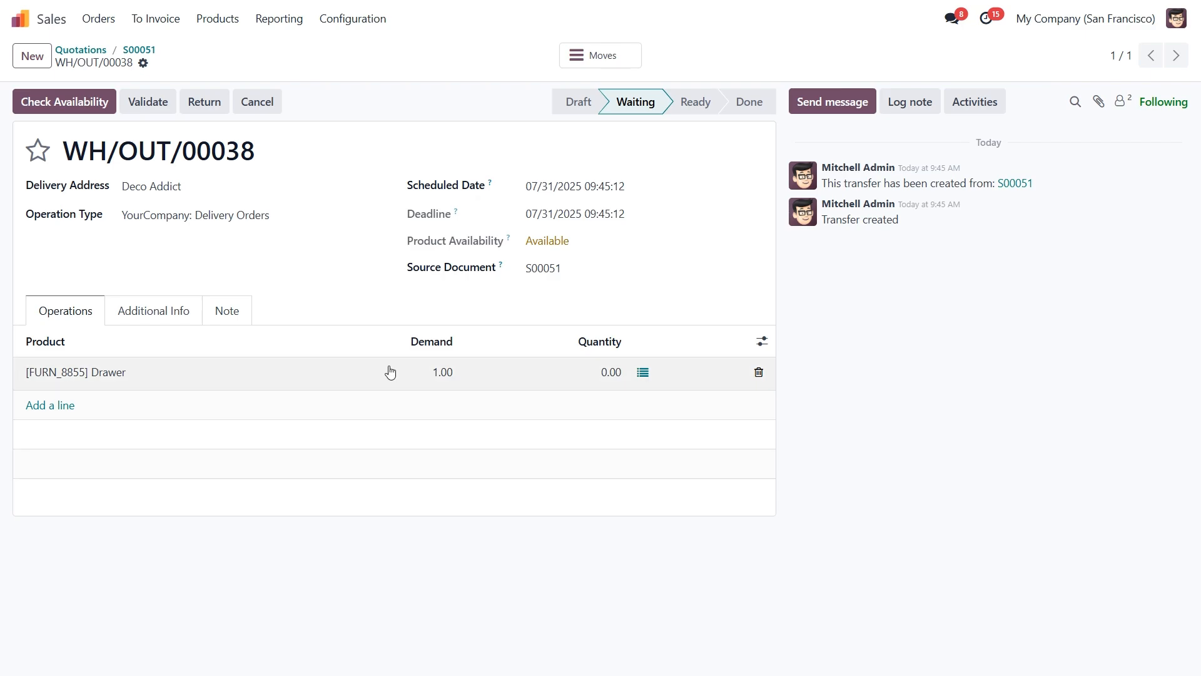
left_click(56, 105)
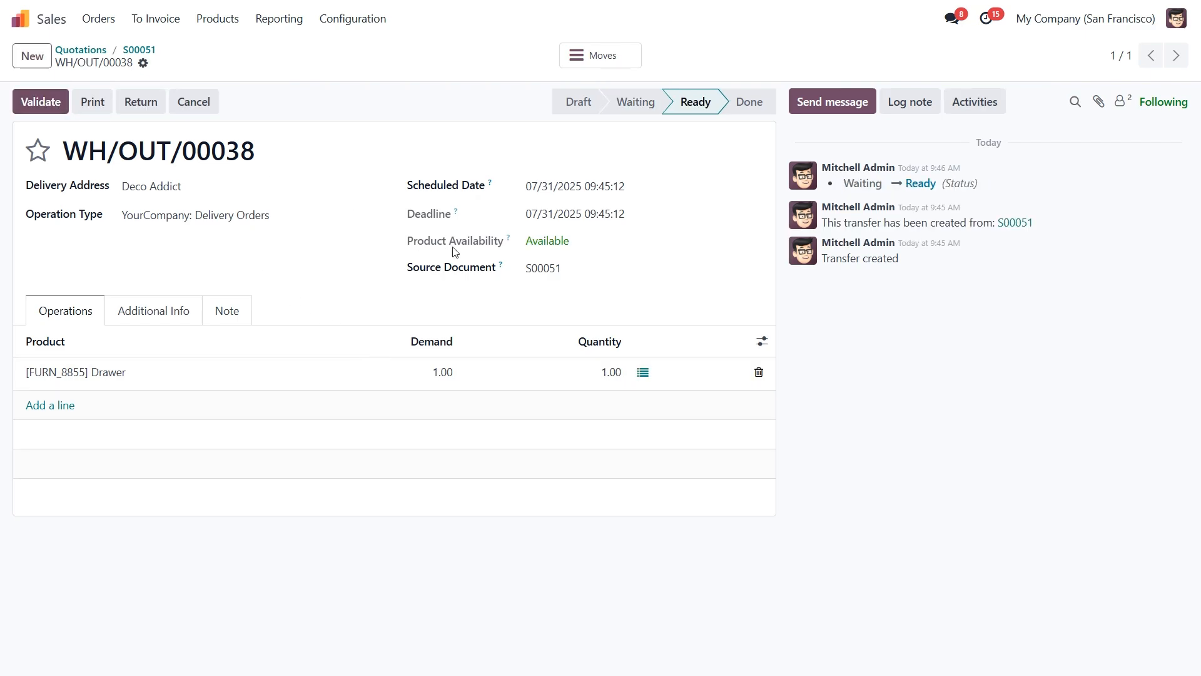